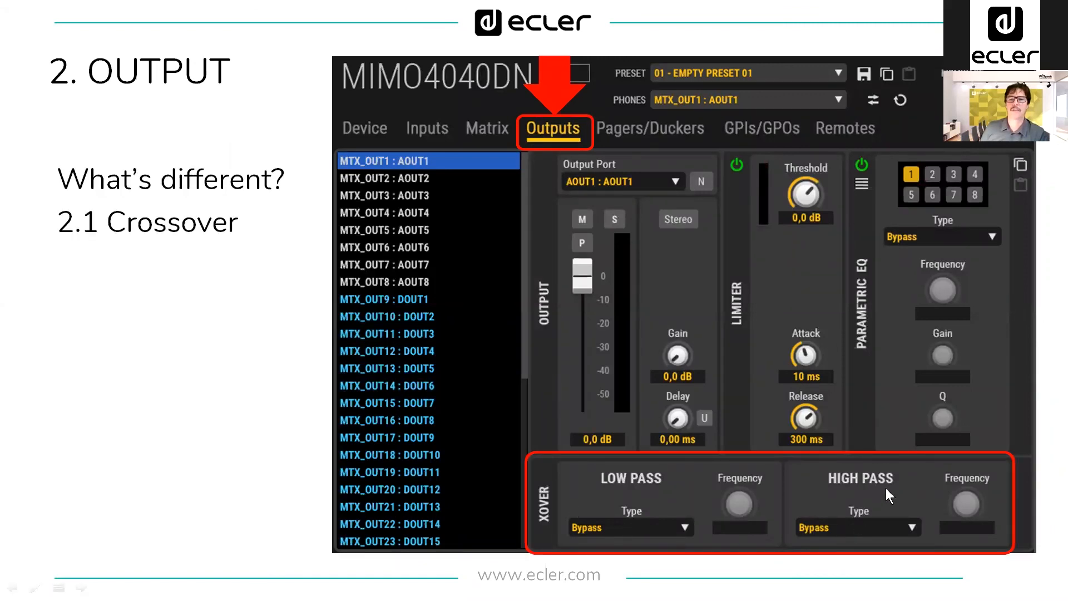
key(Right)
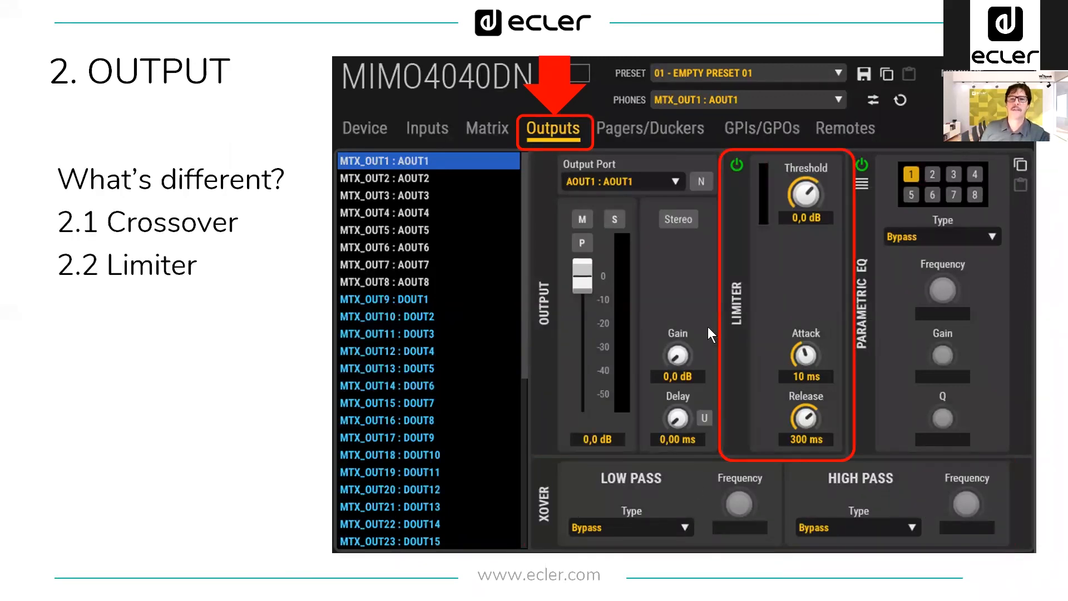
key(Right)
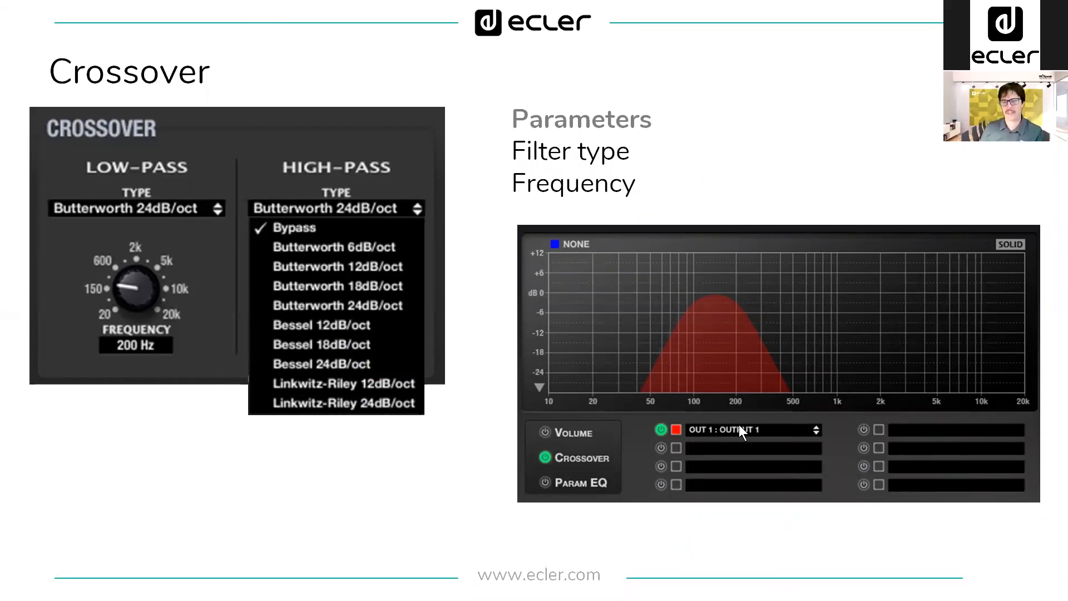
key(Right)
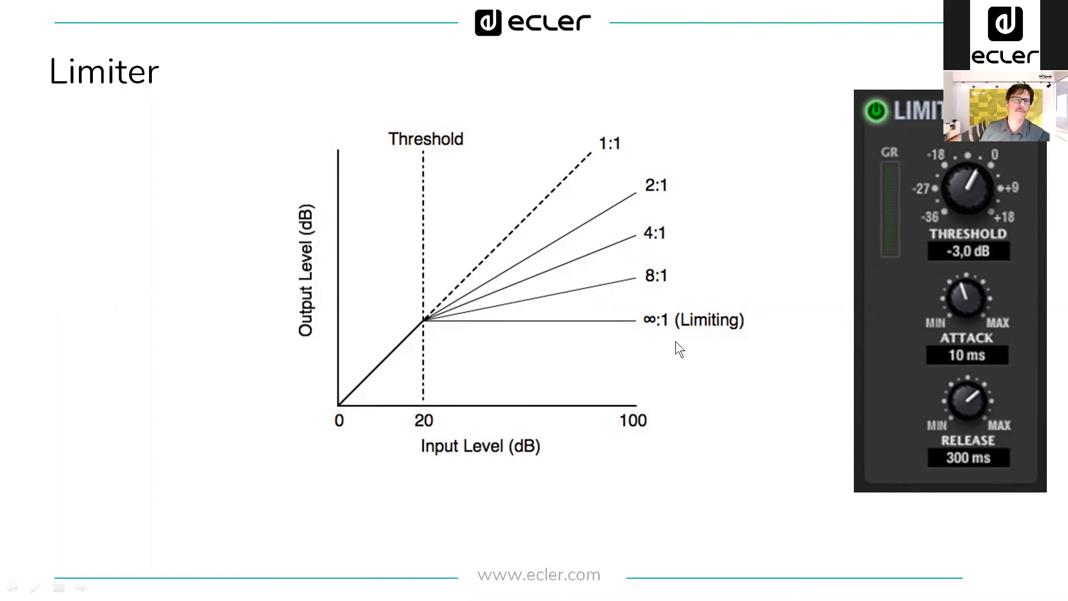
click(756, 482)
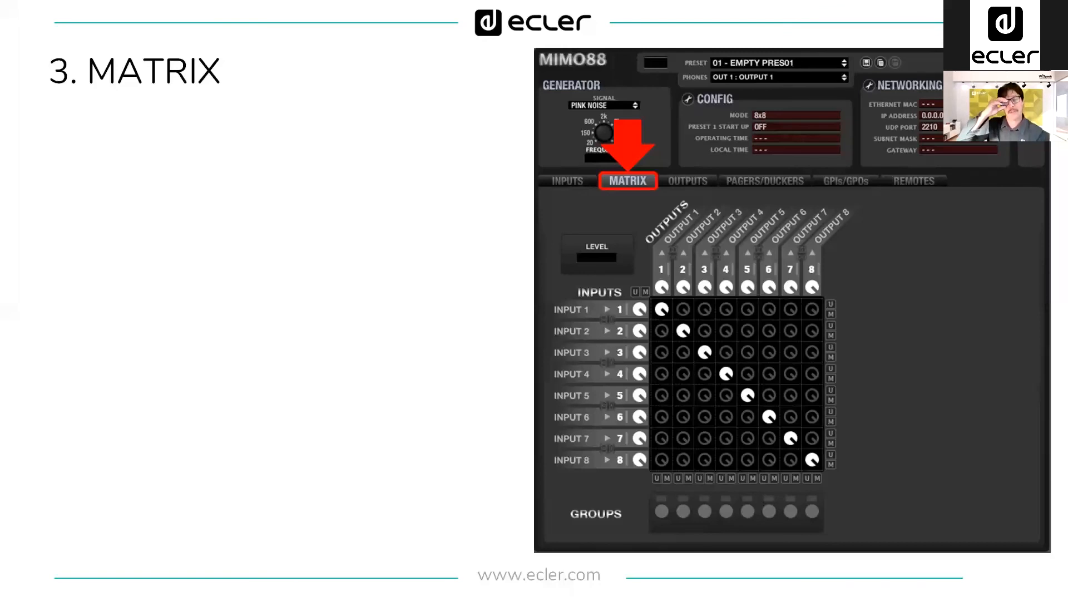
key(Right)
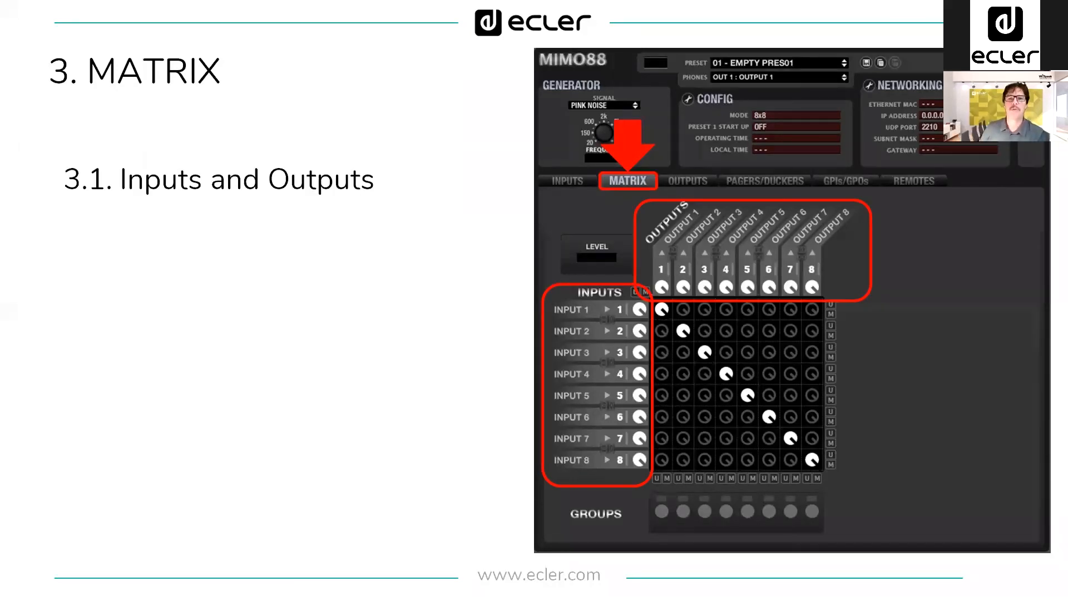
key(Right)
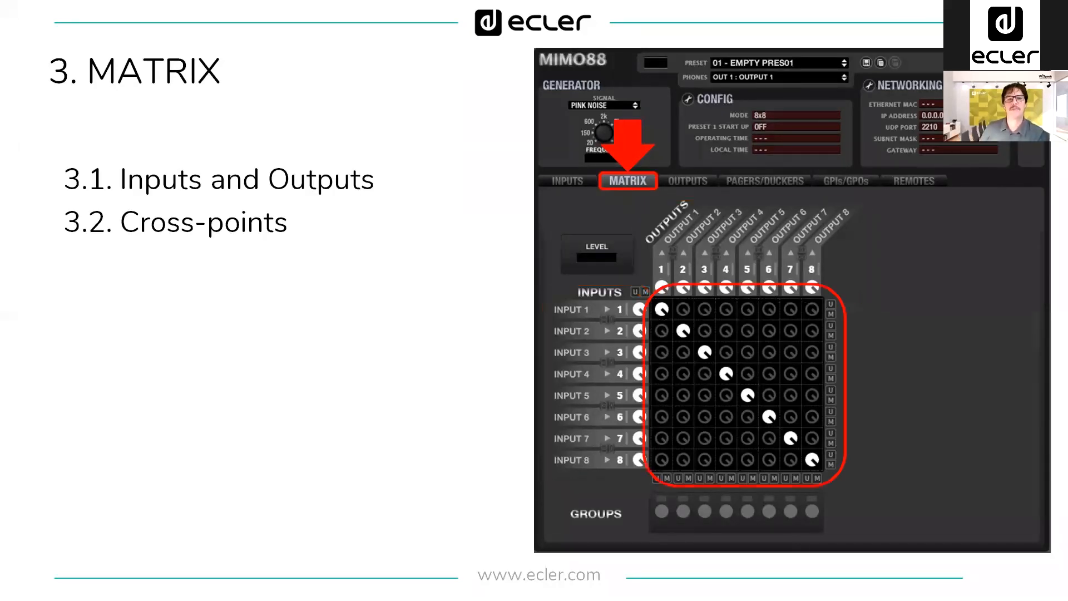
key(Right)
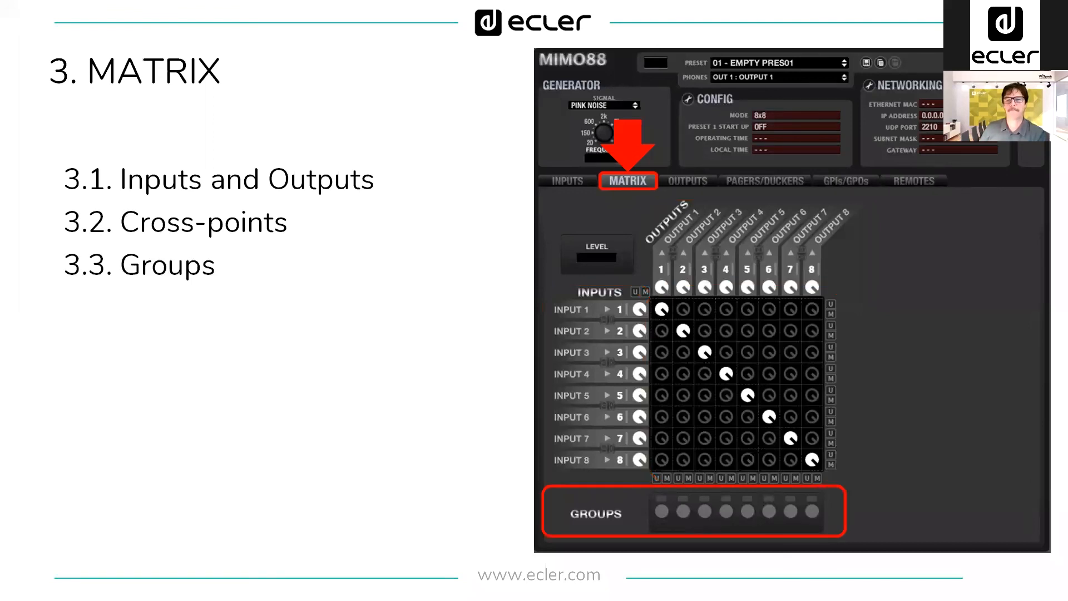
key(Right)
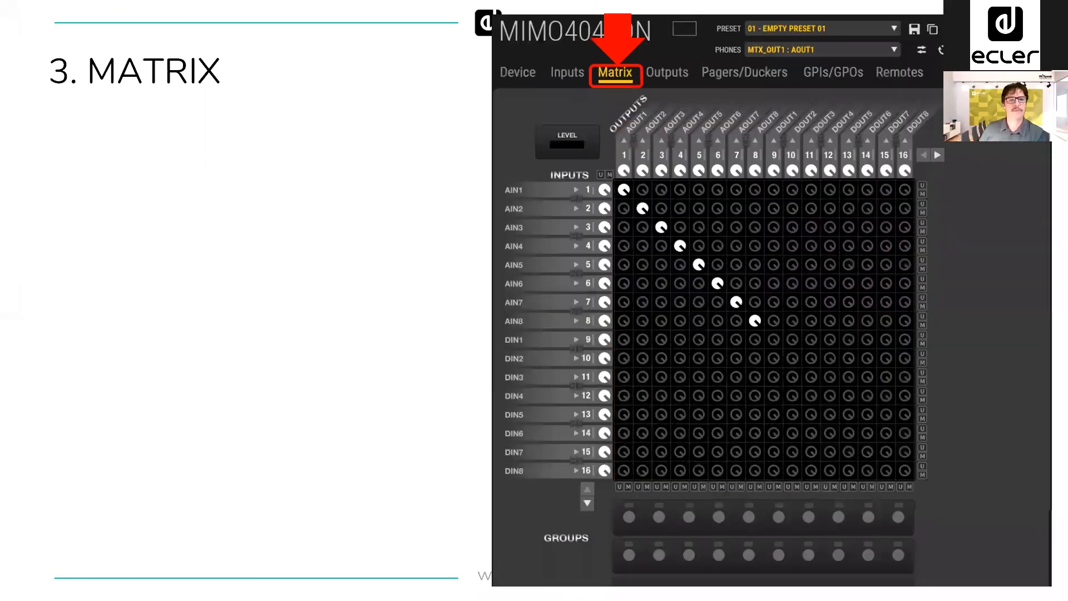
key(Right)
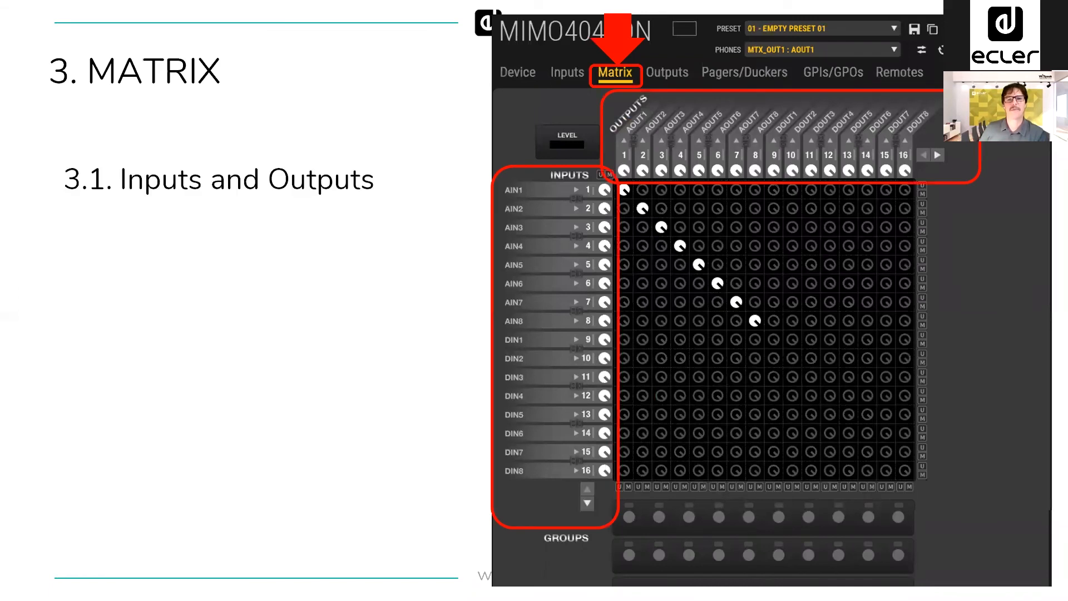
key(Right)
key(Right)
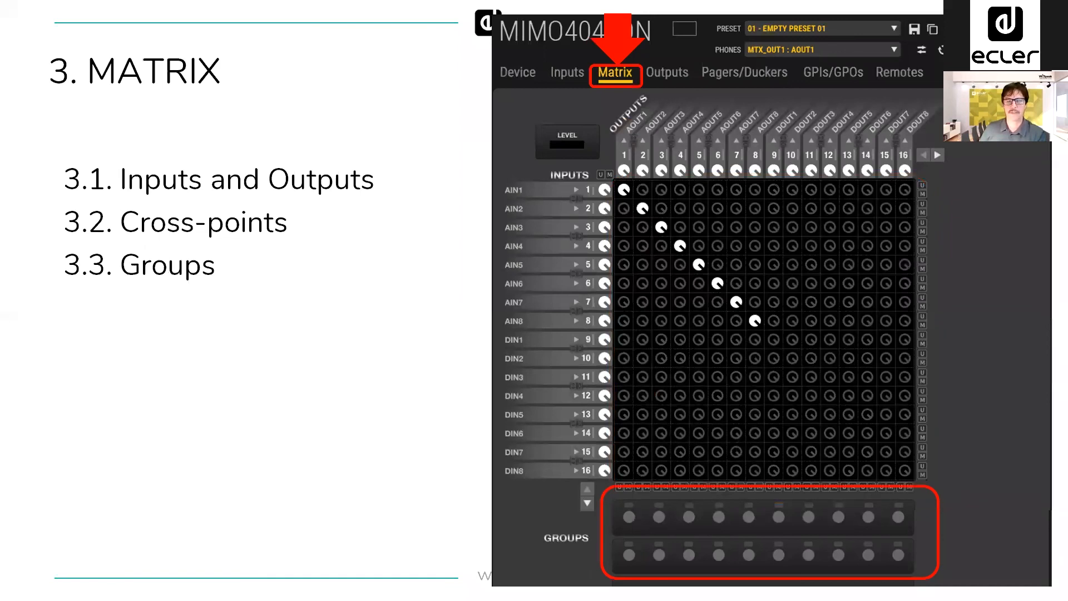
key(Right)
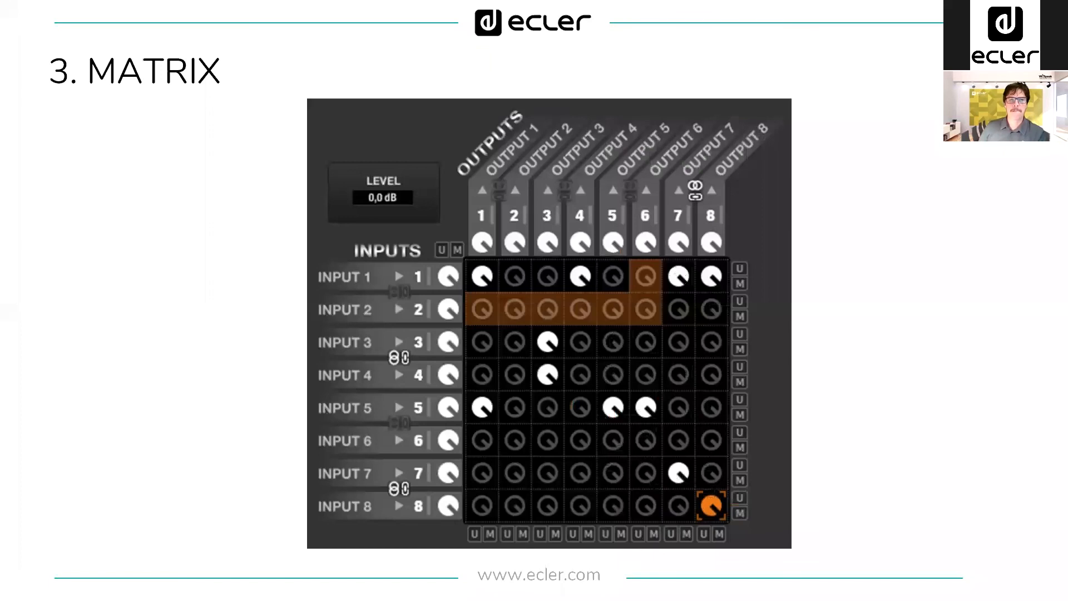
key(Right)
key(Right)
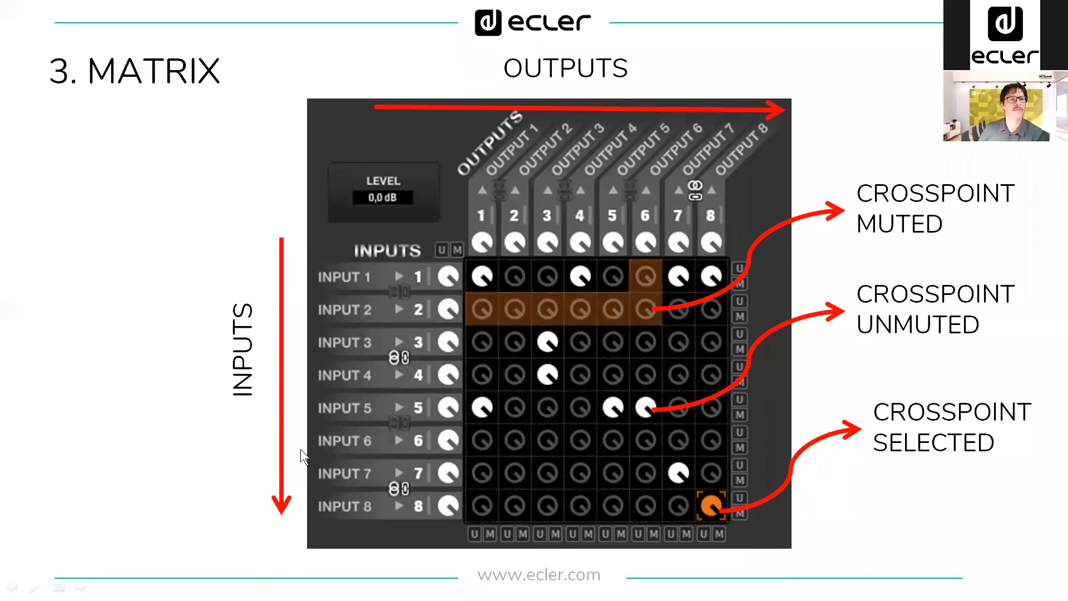
click(396, 439)
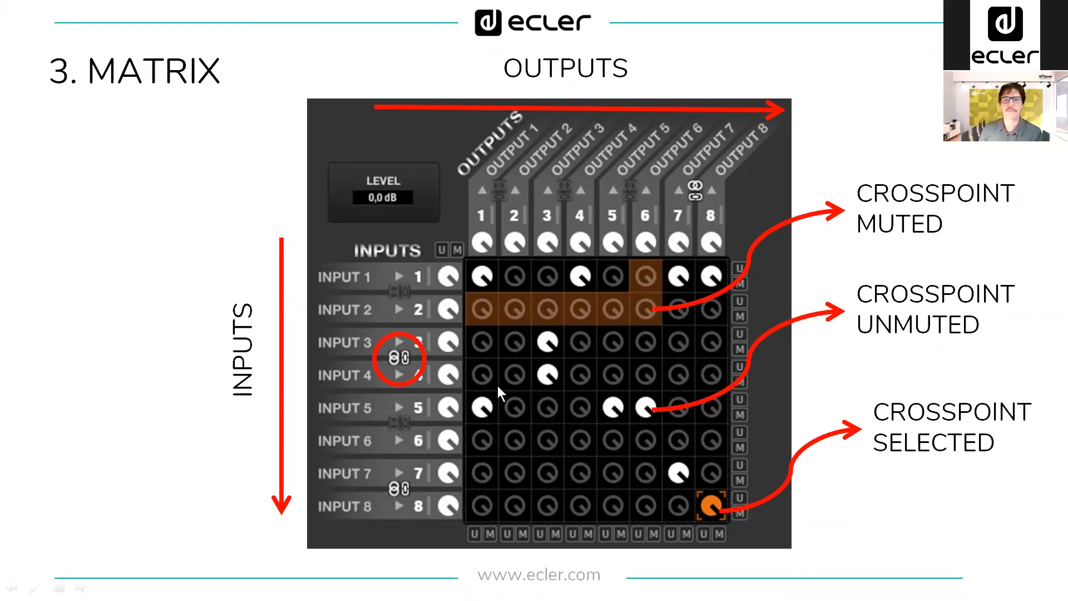
click(571, 375)
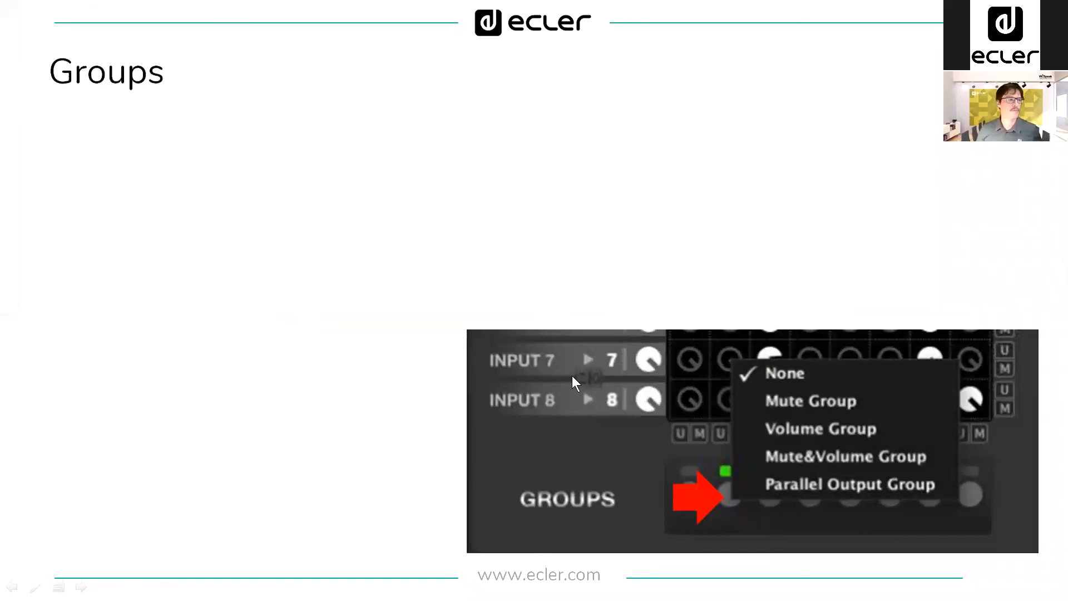
key(Left)
Step: Switch to EclerNet Manager and set Input 1 of the MIMO88 device to STEREO mode
key(alt+Tab)
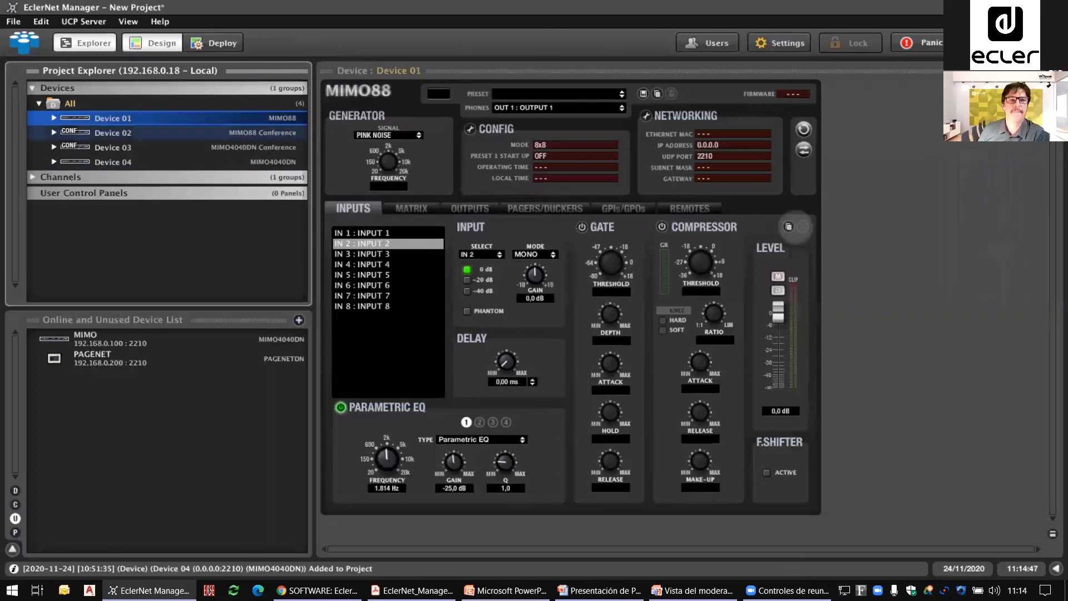
click(409, 214)
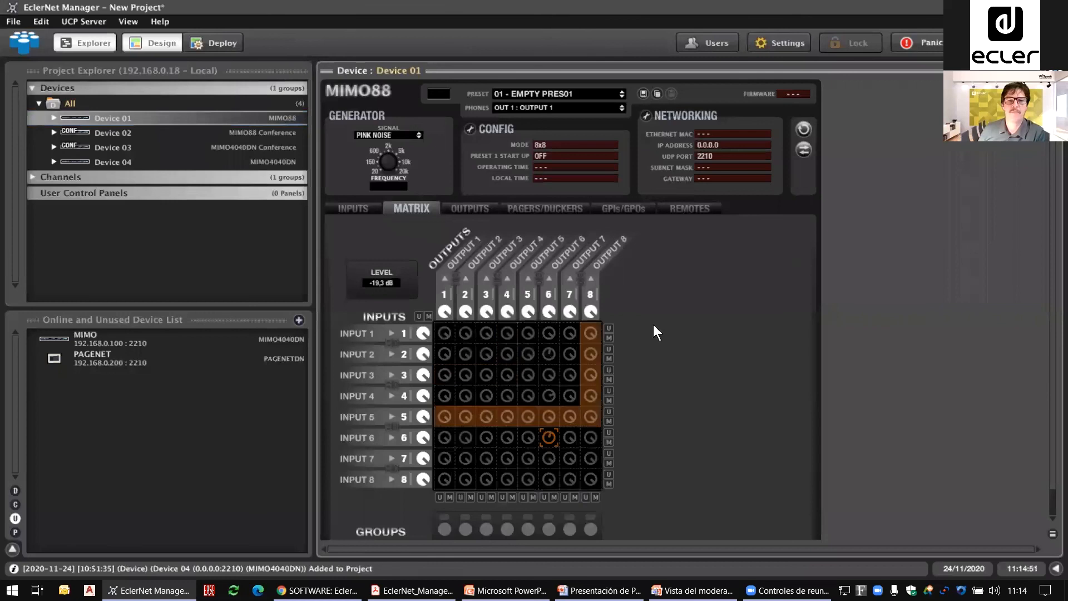
click(352, 210)
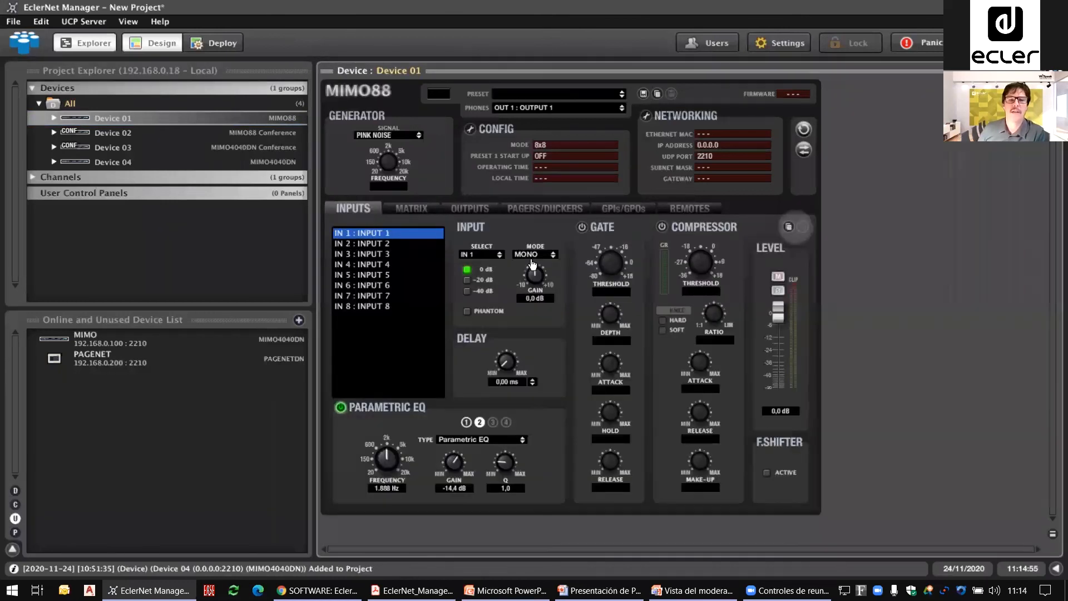
click(536, 276)
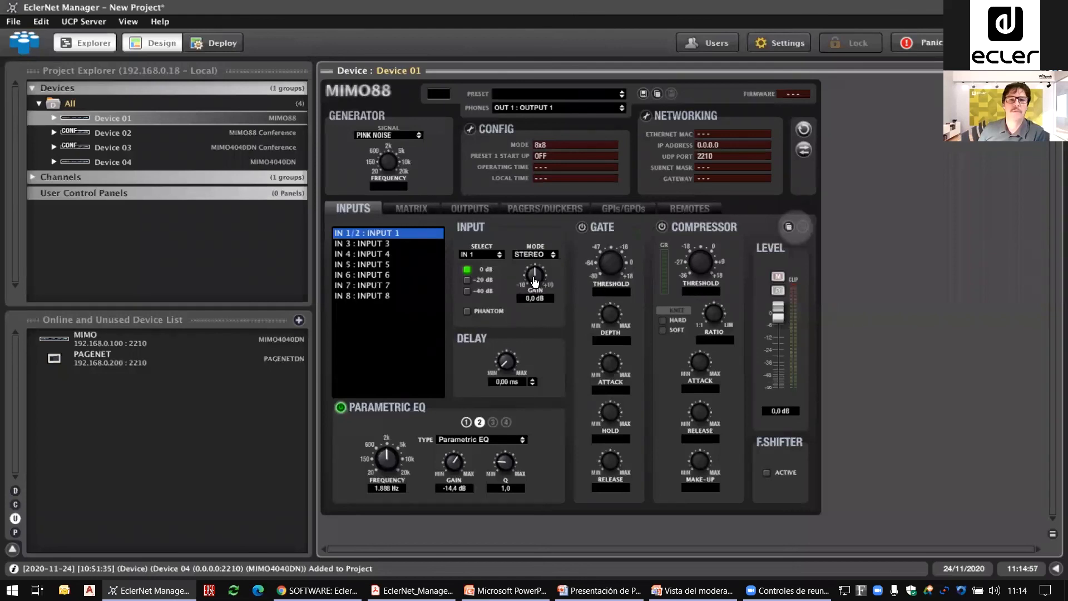
Step: Set Output 1 of the MIMO88 to stereo mode and show the resulting channel pairing in the matrix
click(414, 211)
click(457, 211)
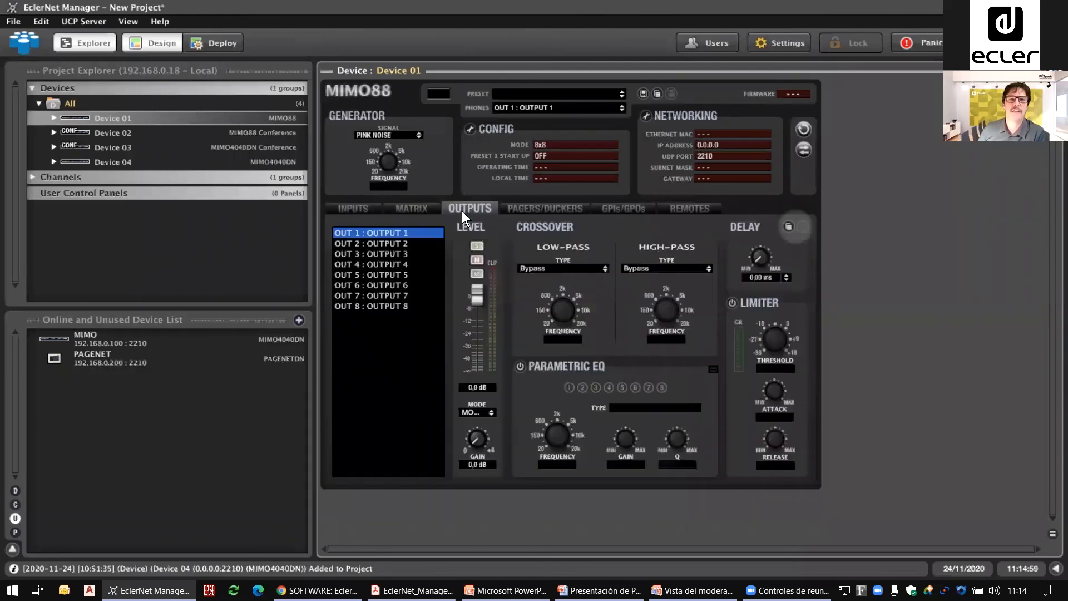
click(477, 410)
click(487, 432)
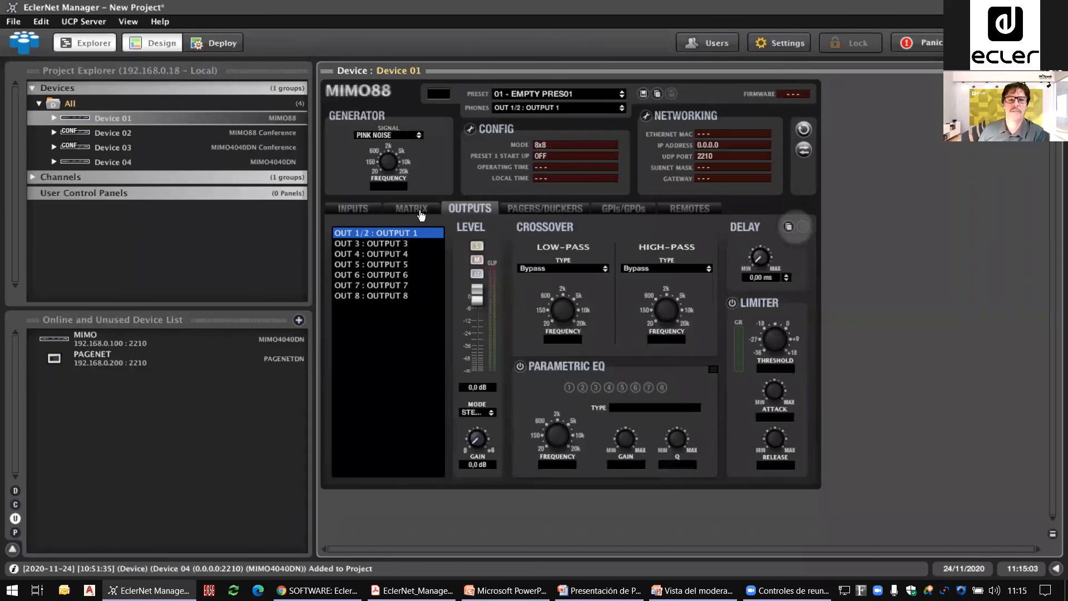
click(414, 211)
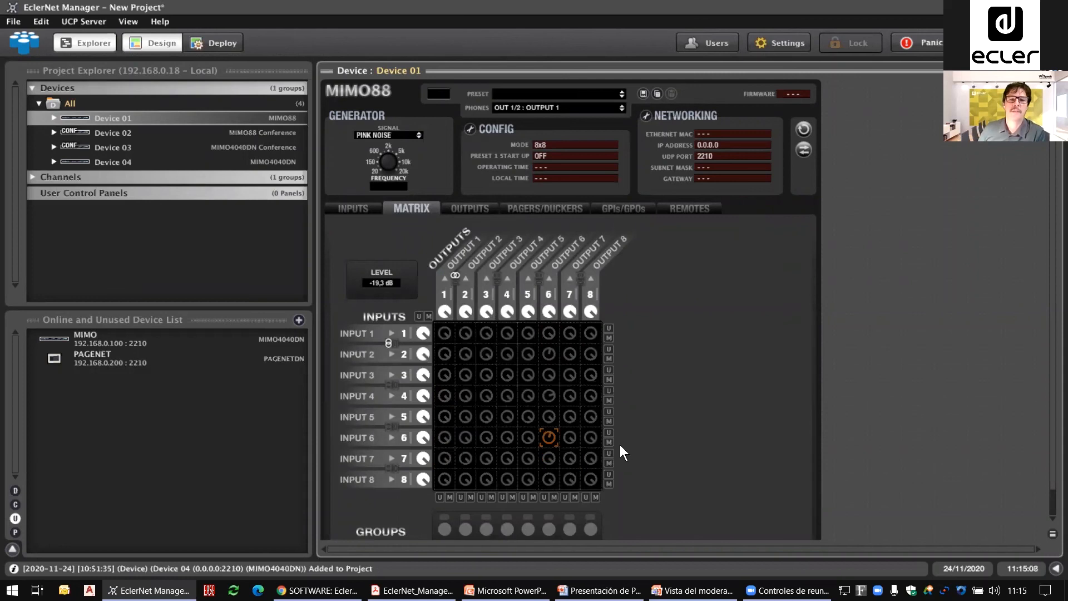
Step: Enable link mode for input channels 1/2 and output channels 1/2 in the matrix
click(389, 343)
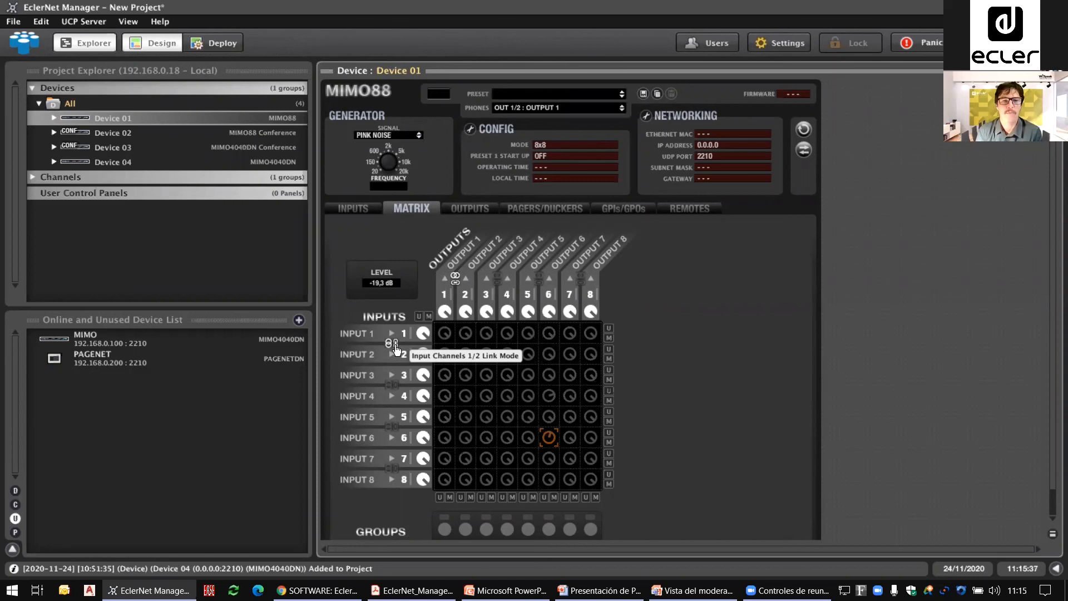
click(396, 349)
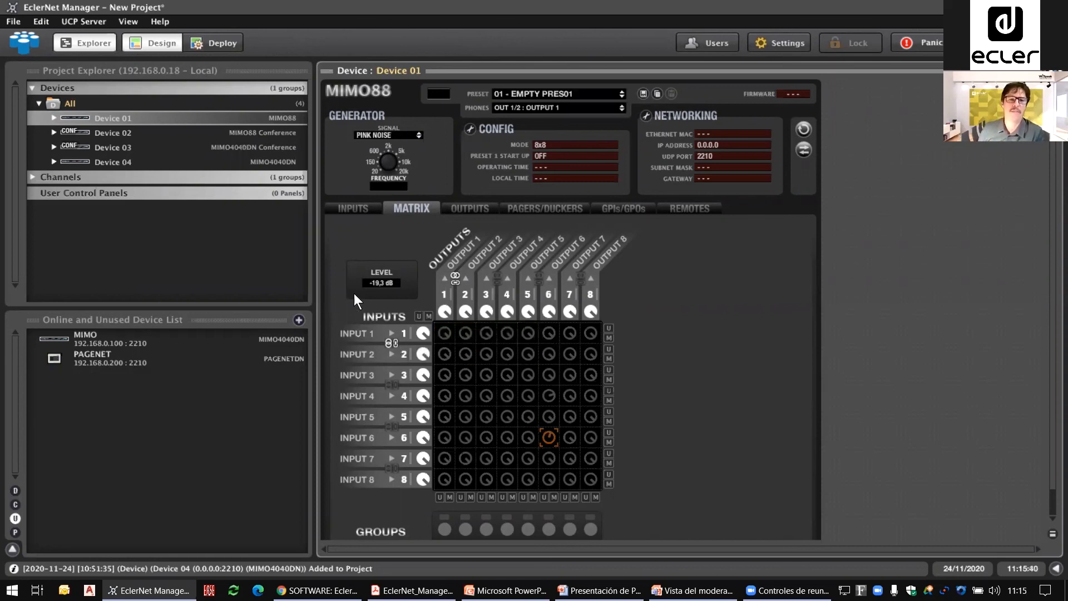
Step: Unmute the linked cross-points from Input 1 to Output 1 and from Inputs 1/2 to Output 8, toggling the Output 8 pair
mouse_move(445, 341)
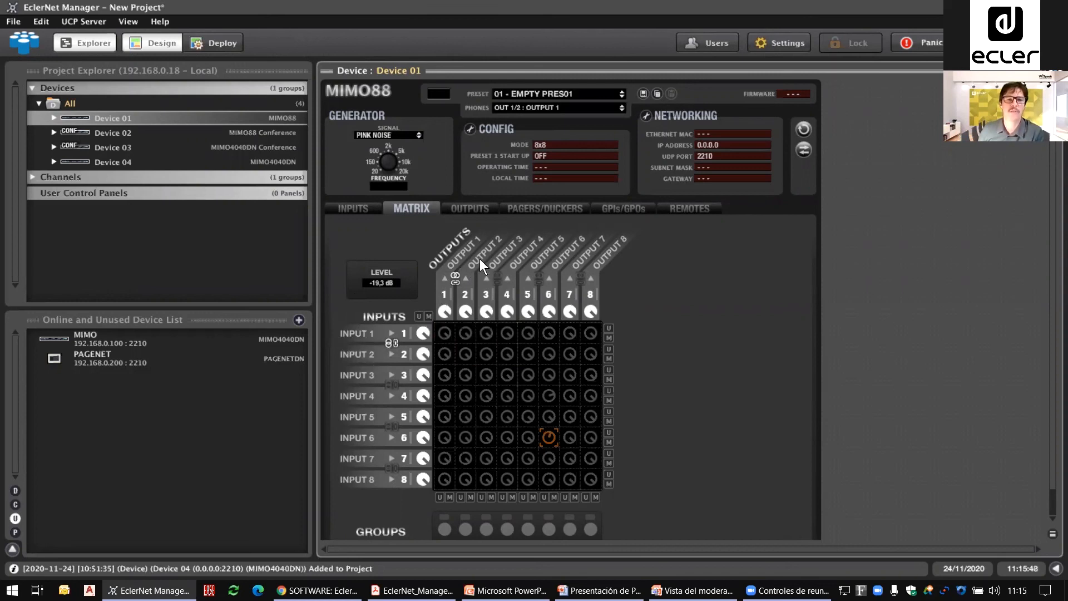
click(441, 332)
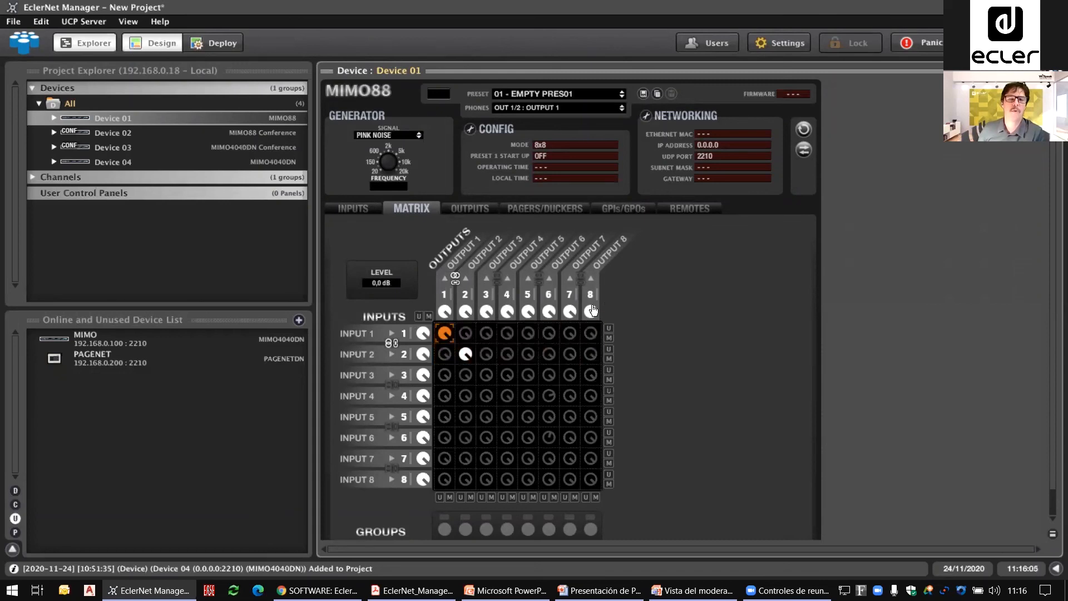
click(591, 332)
click(590, 333)
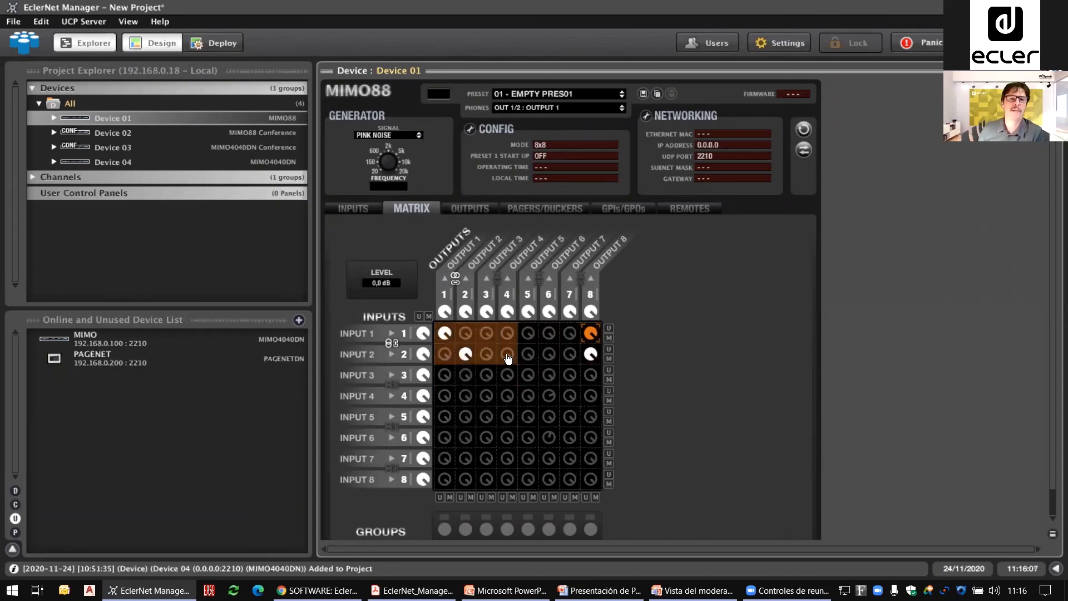
click(594, 353)
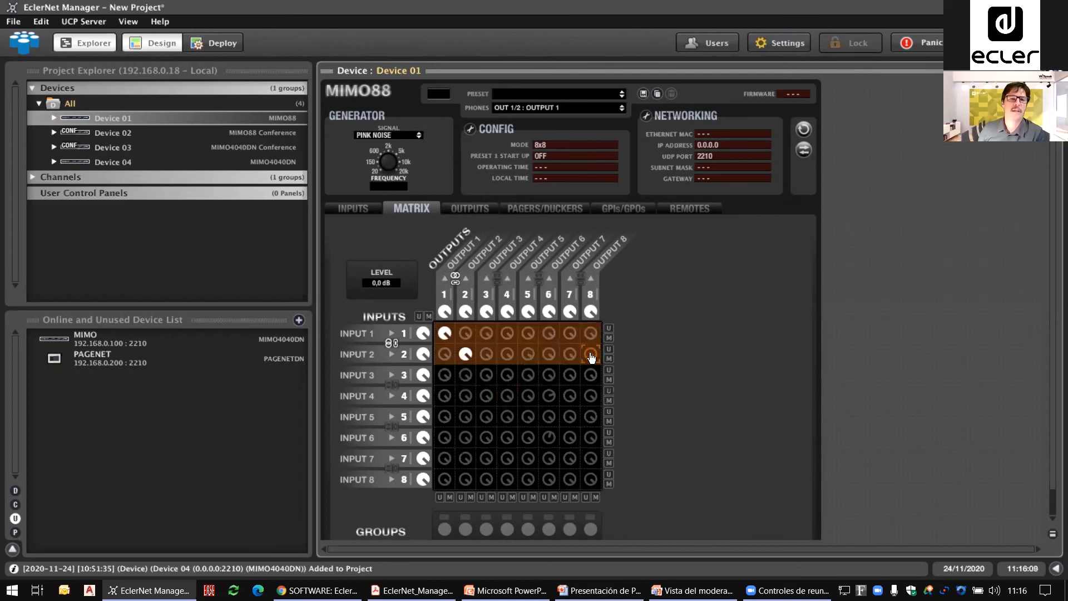
click(591, 332)
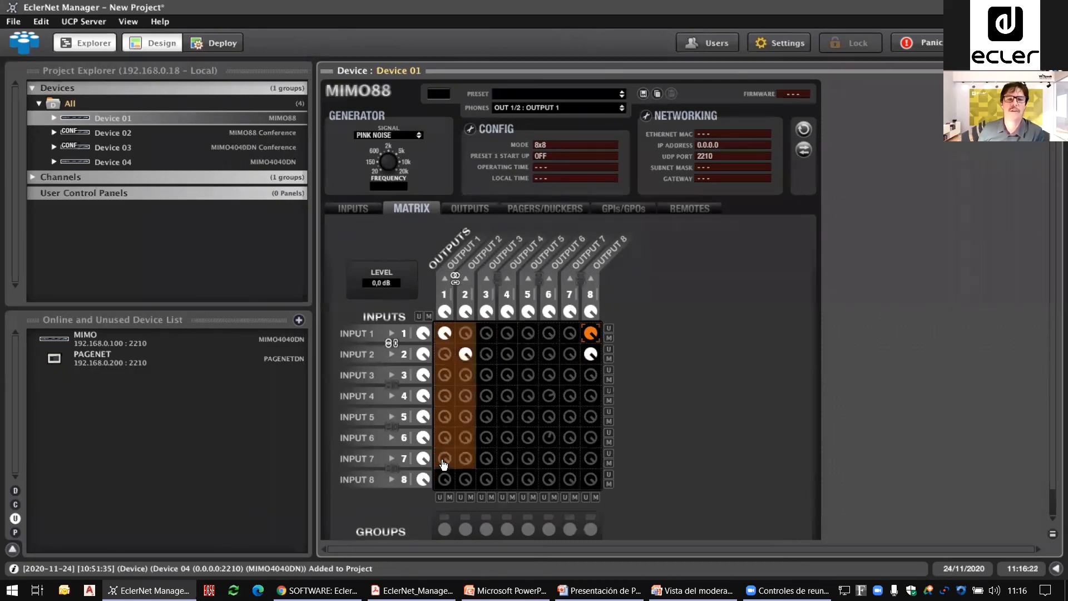
Step: Unmute the cross-points from Input 8 to linked Outputs 1/2 at -0,3 dB and from Input 8 to Output 8
click(445, 481)
scroll(445, 489, down, 1)
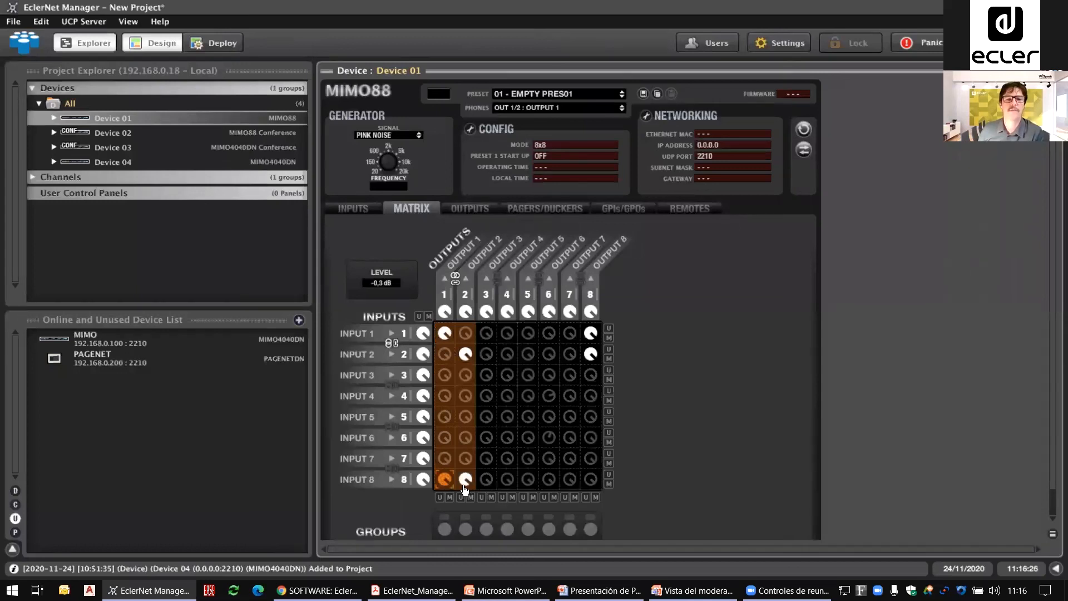
click(466, 479)
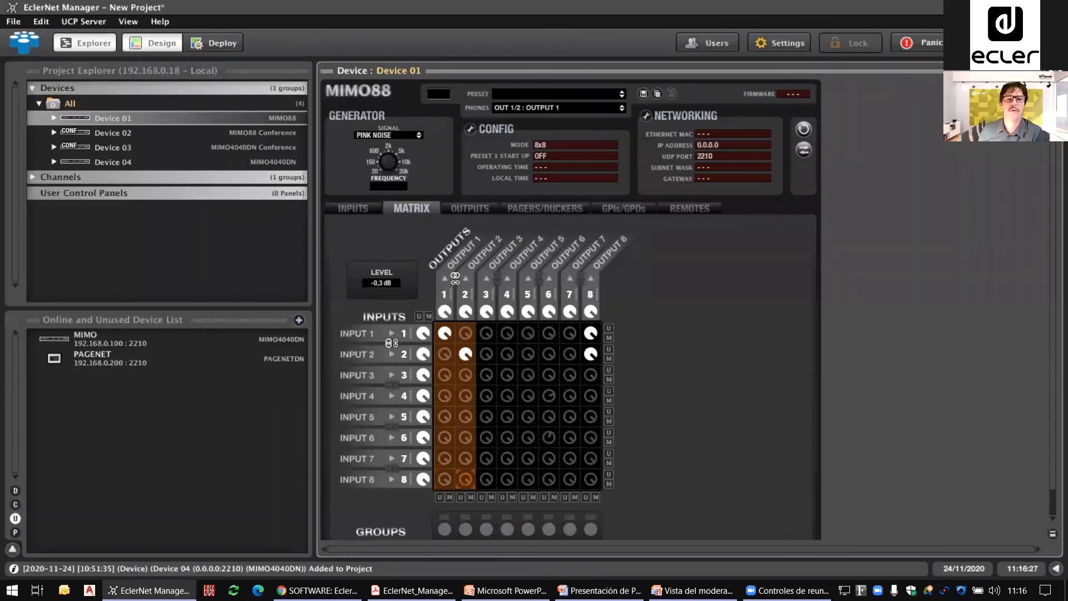
click(591, 479)
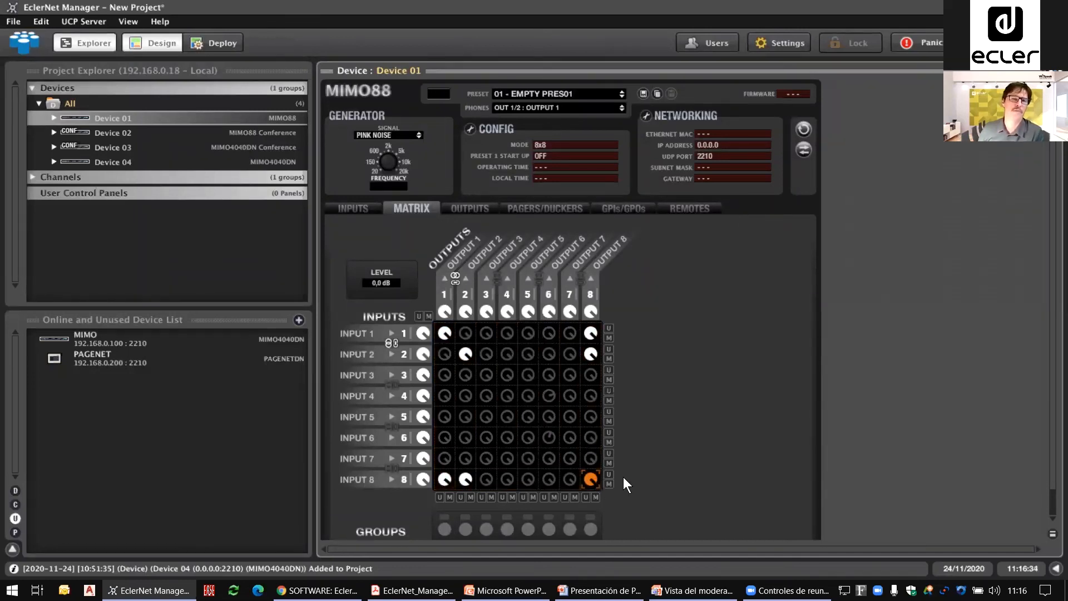
Step: Mute all cross-points, turn off link mode, and unmute Input 1 to Outputs 1 and 8, Input 2 to Output 5, and Input 6 to Output 2
click(429, 317)
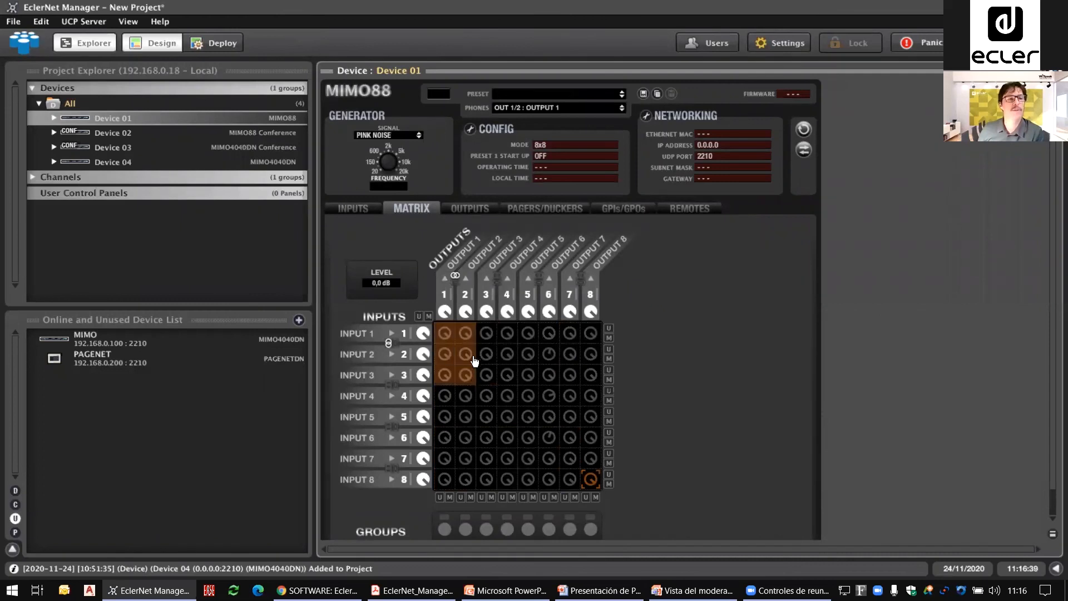
mouse_move(441, 339)
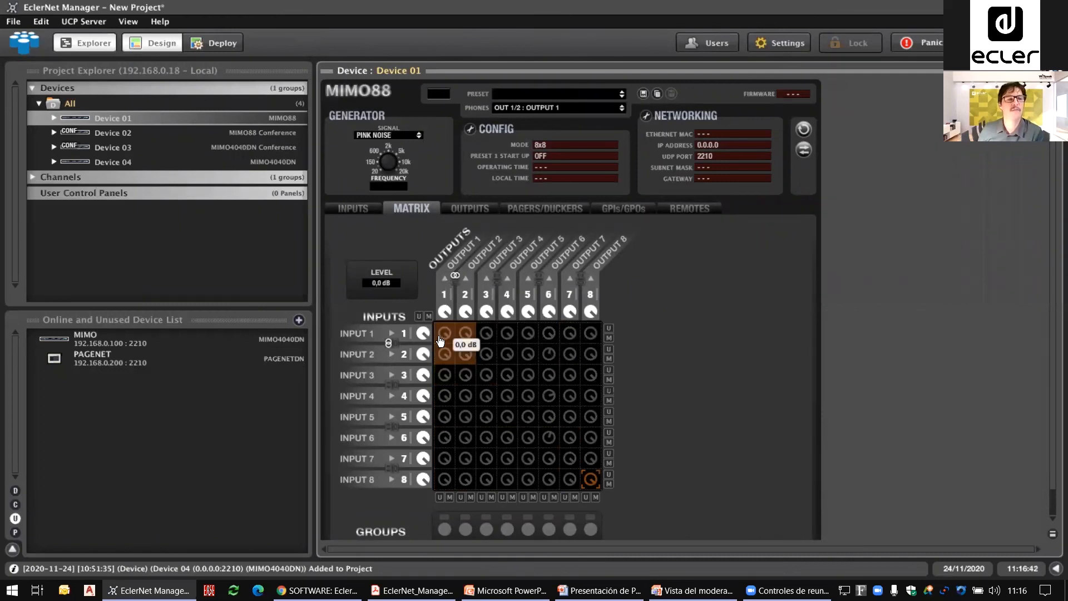
click(442, 336)
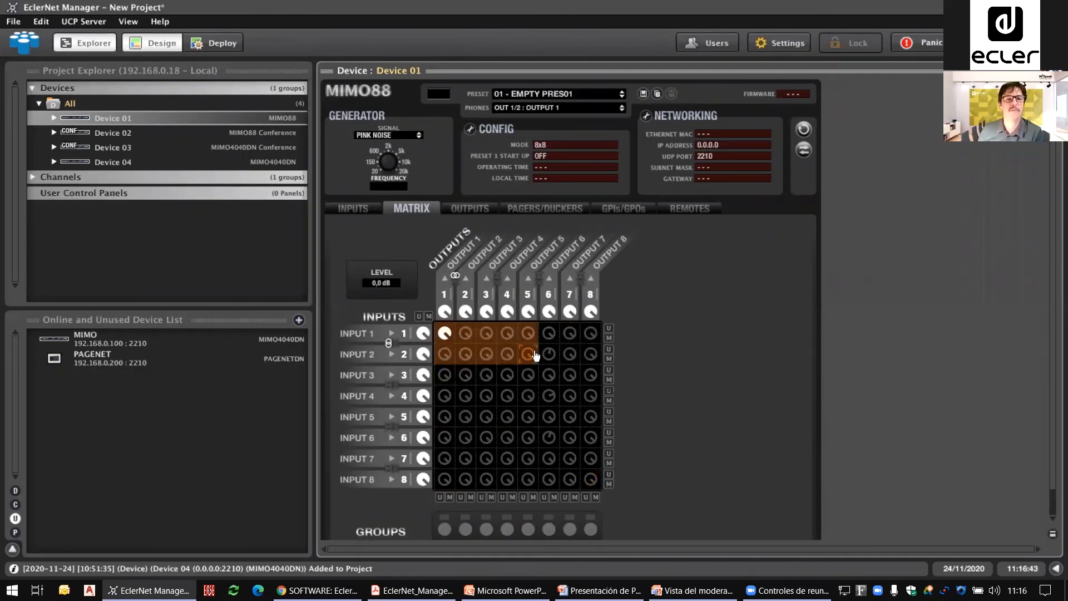
click(527, 354)
click(590, 333)
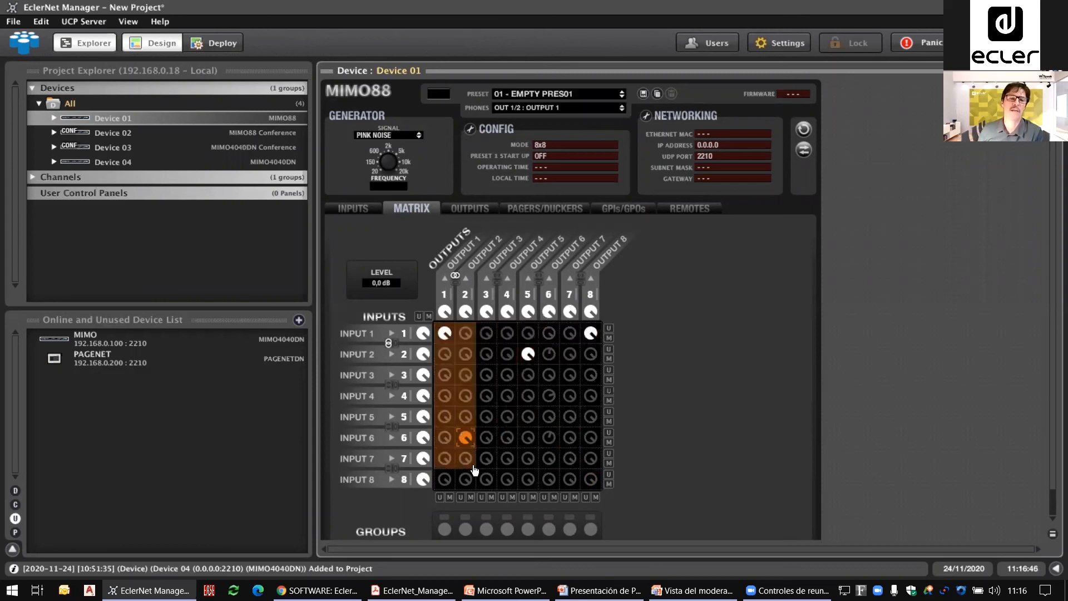
Step: Unmute Input 8 to Outputs 1, 2 and 8, and enable link mode for input channels 1/2 and output channels 1/2
click(588, 480)
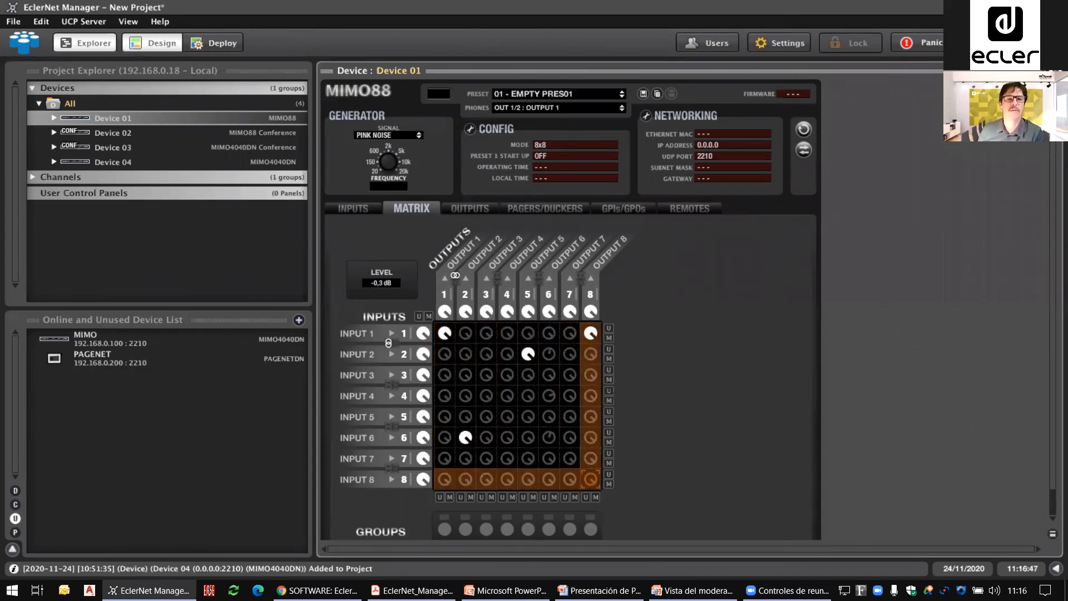
click(445, 479)
click(465, 479)
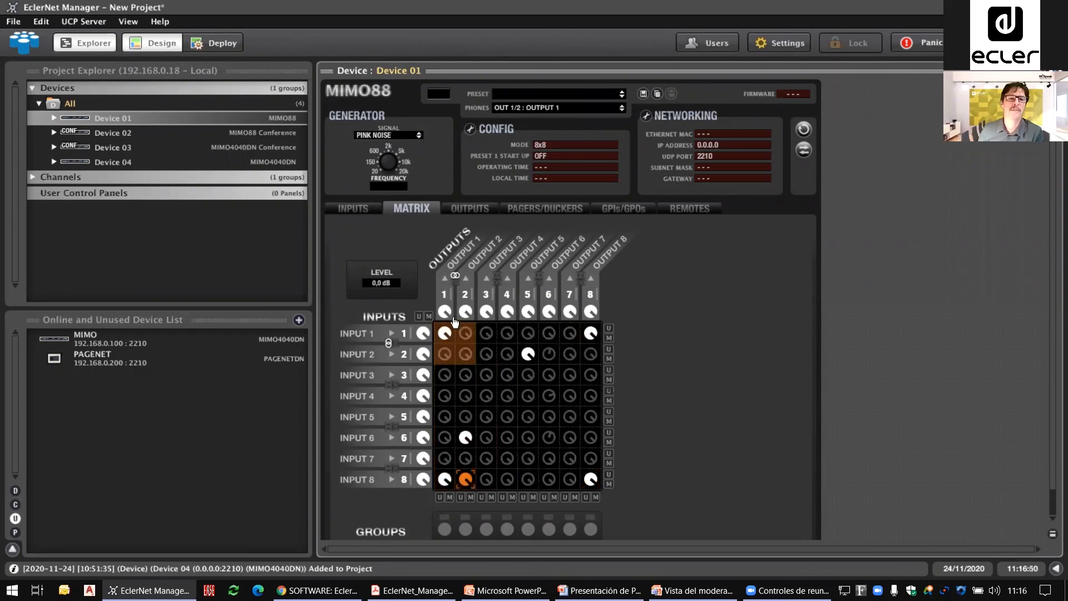
click(392, 343)
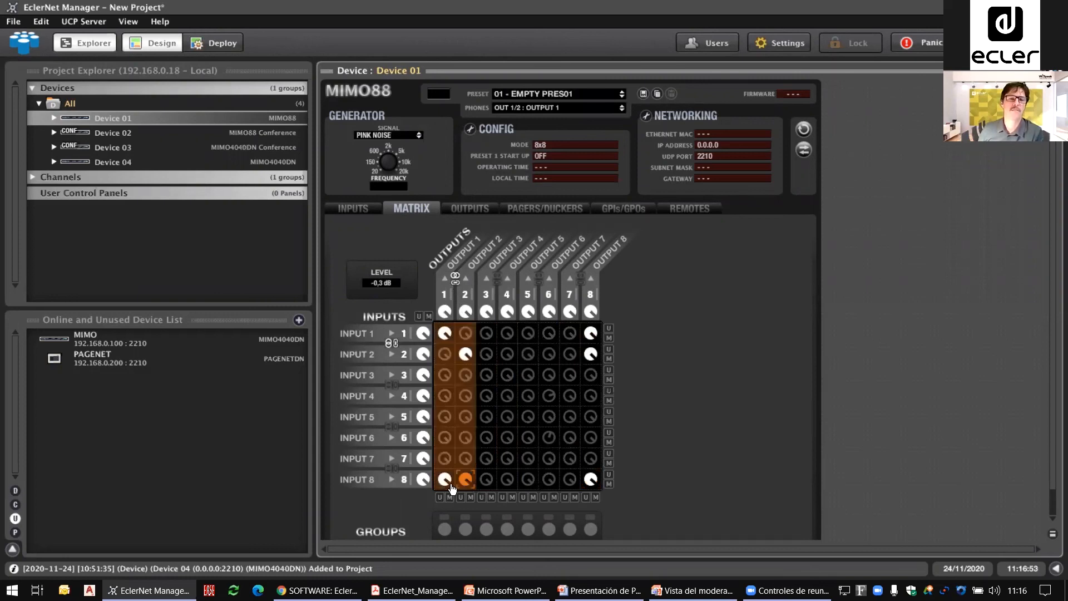
click(392, 343)
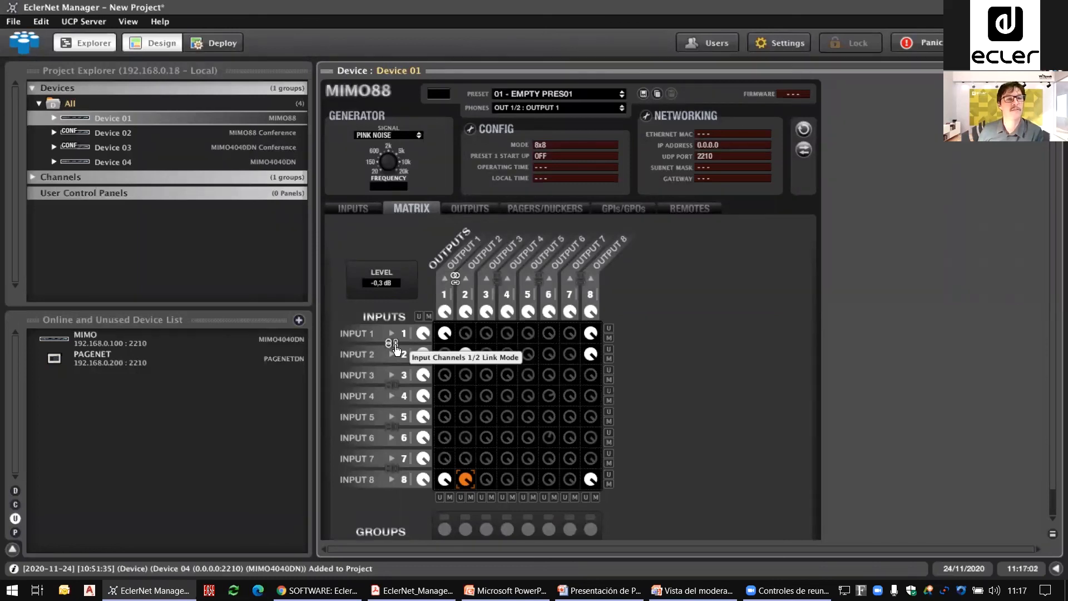
Step: Mute and unmute the linked cross-points from Inputs 1/2 to Outputs 1/2 and from Input 8 to Outputs 1/2
click(445, 334)
double_click(446, 335)
double_click(467, 355)
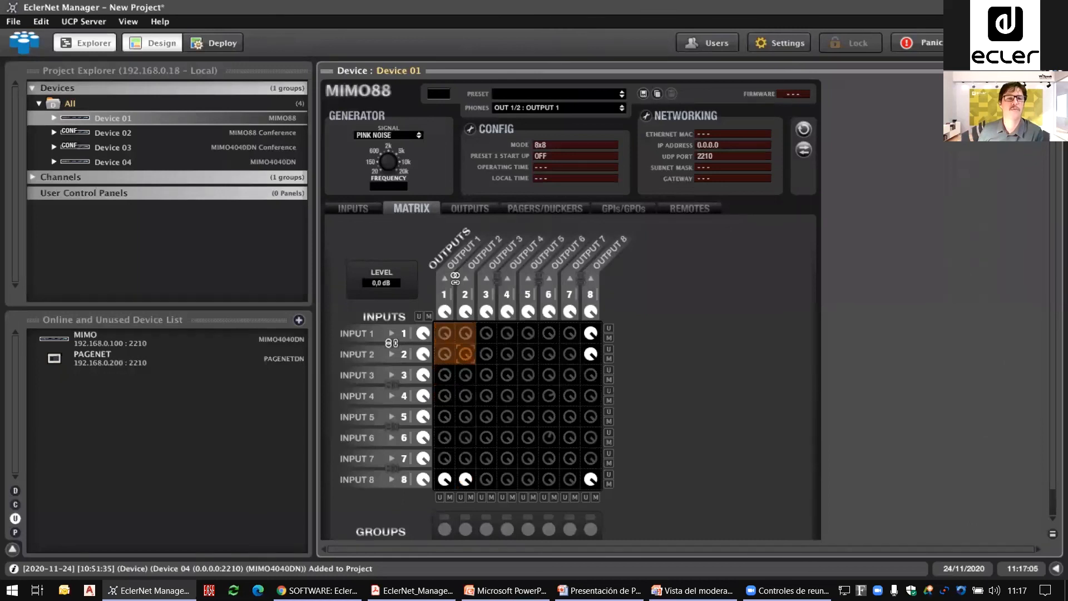
double_click(467, 355)
double_click(464, 482)
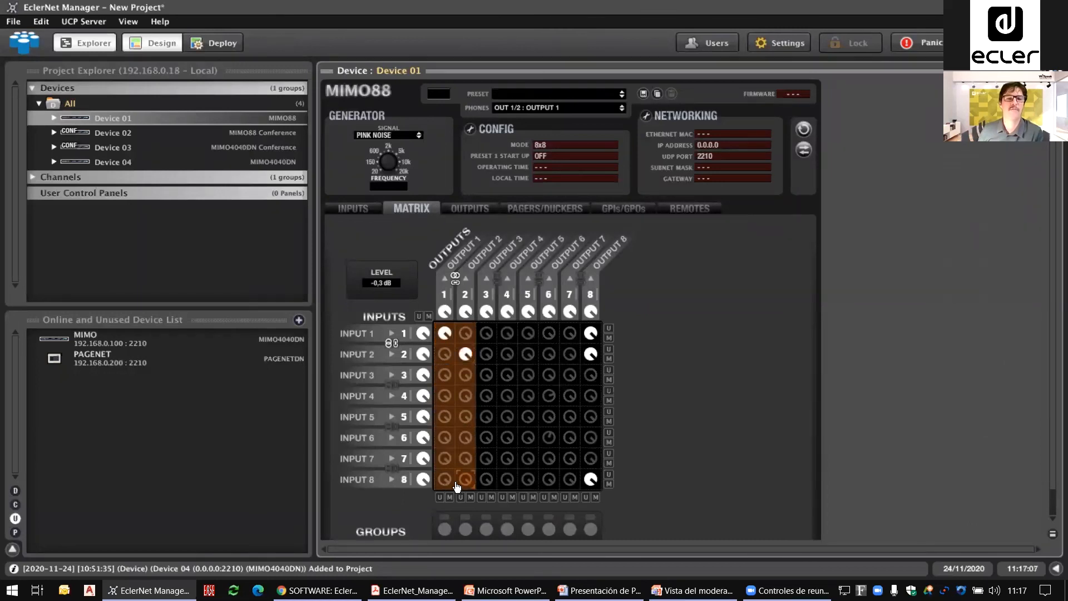
double_click(446, 480)
click(446, 336)
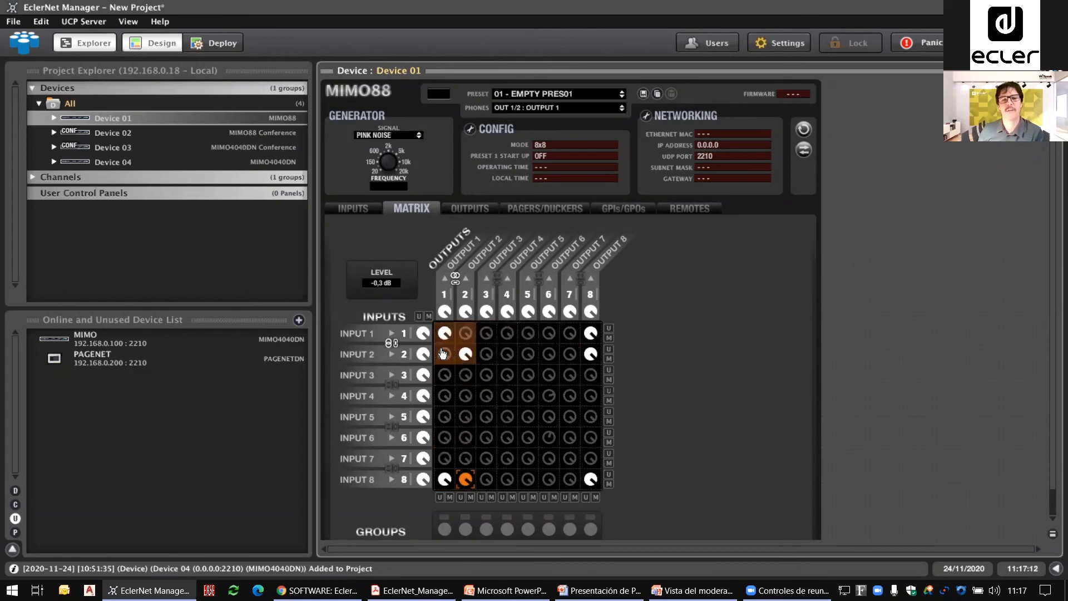
Step: Turn off link mode for input channels 1/2 and output channels 1/2, and mute all cross-points in the matrix
click(395, 343)
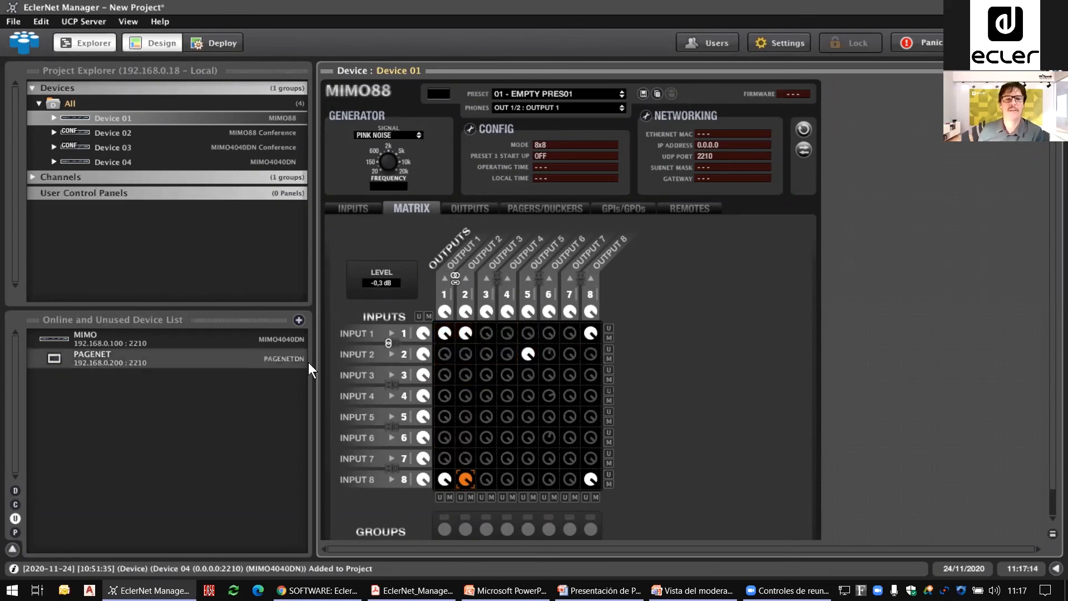
click(389, 342)
click(456, 279)
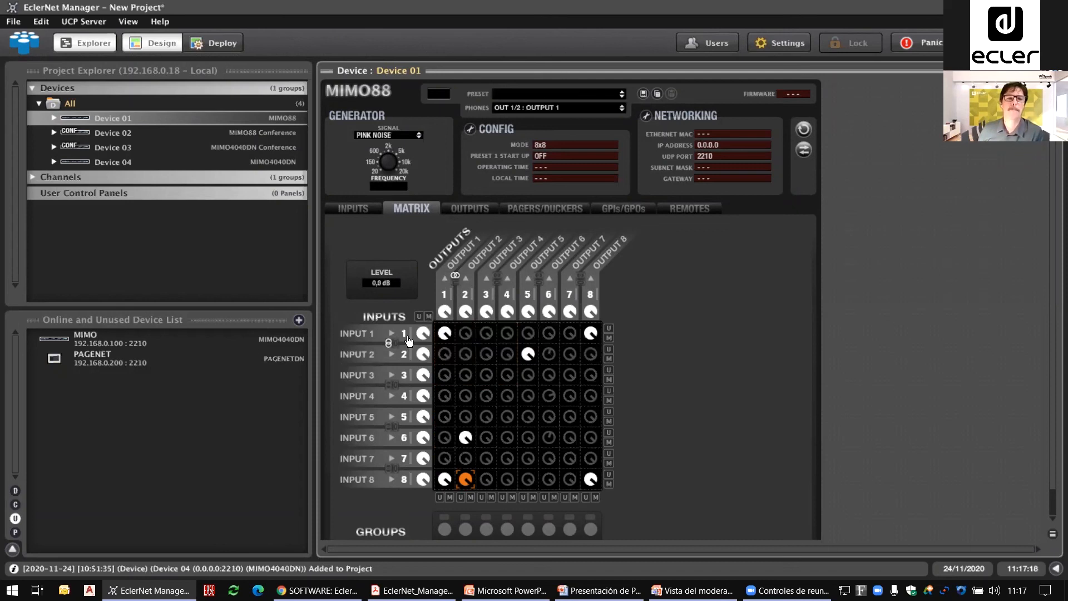
click(428, 316)
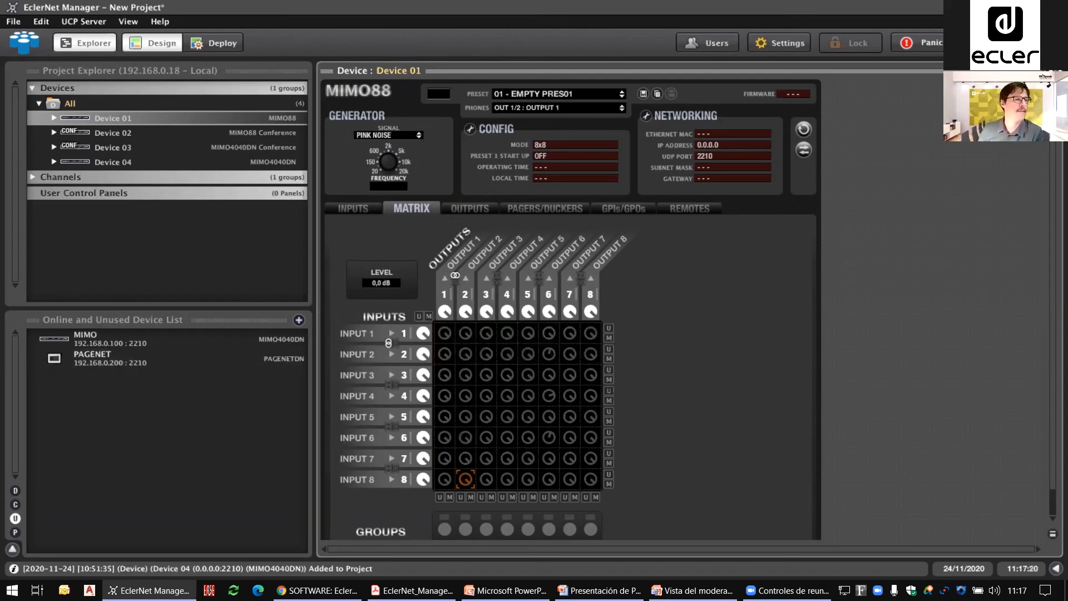
Step: Switch to the presentation and advance through the Groups slide to the Parallel Output Group definition
key(alt+Tab)
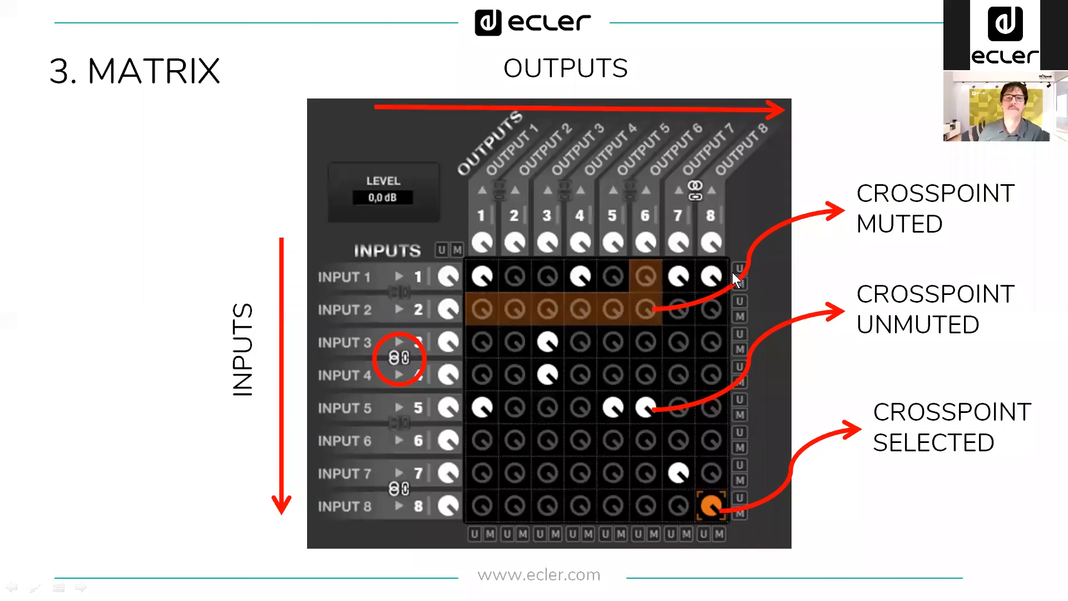
key(Right)
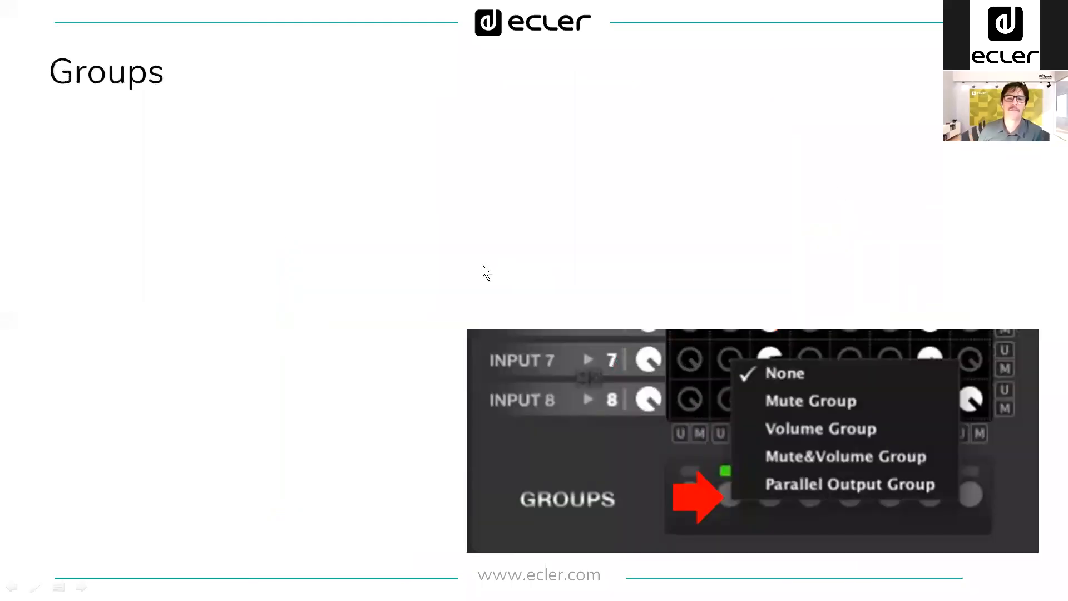
key(Right)
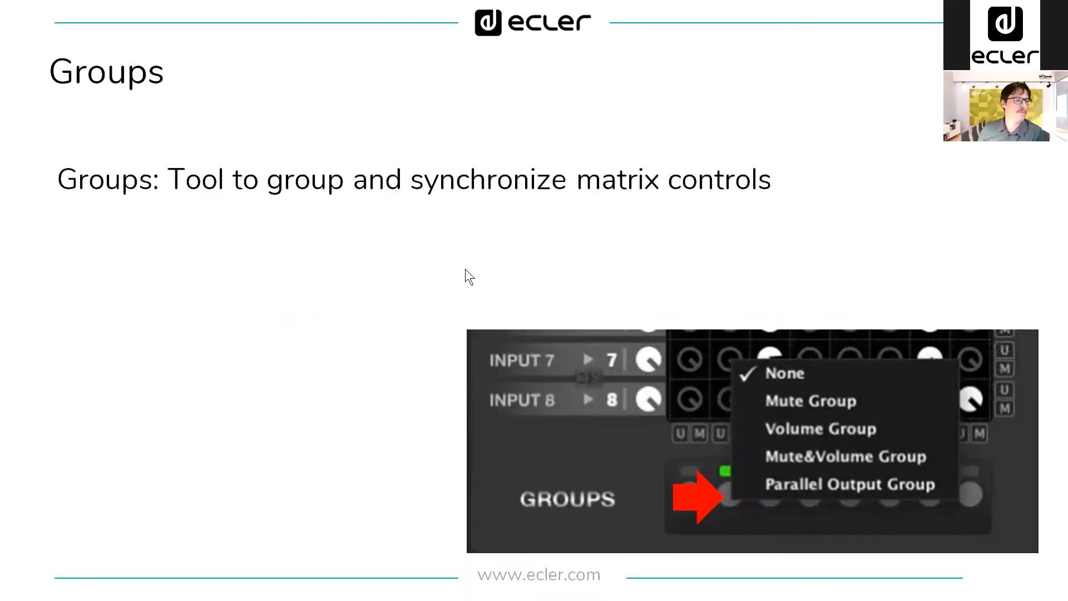
key(Right)
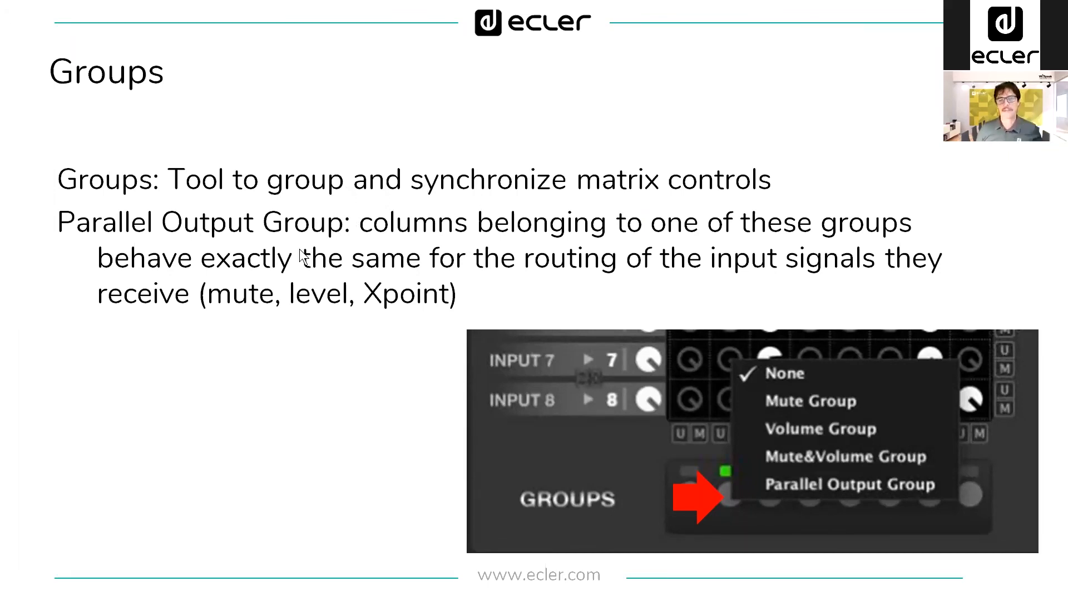
Step: Switch back to EclerNet Manager and set the first matrix group to Mute&Volume Group
key(alt+Tab)
scroll(717, 400, down, 1)
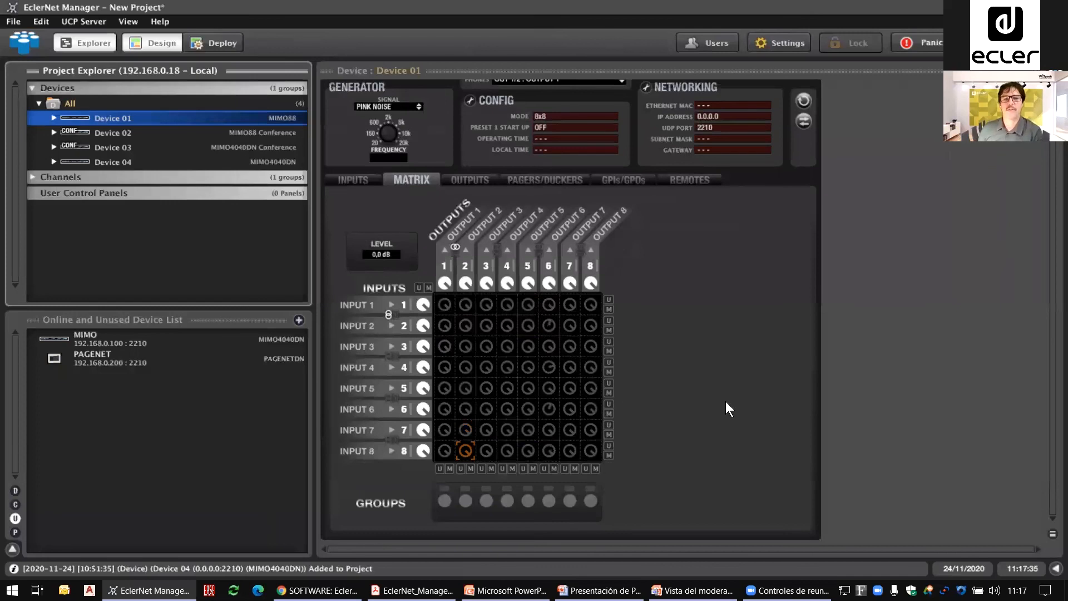
click(444, 500)
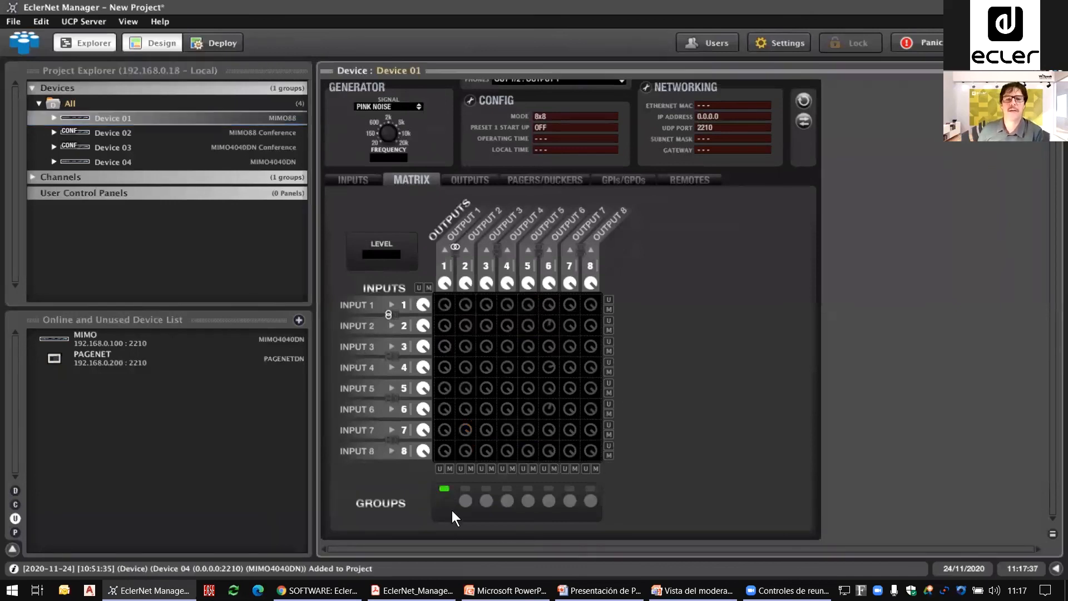
right_click(445, 499)
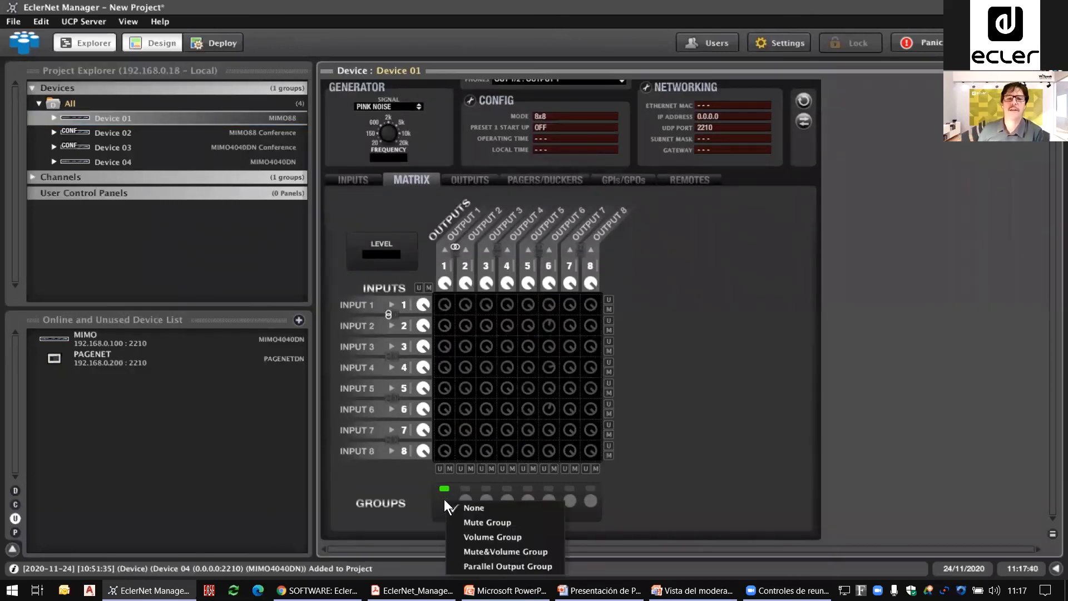
click(528, 551)
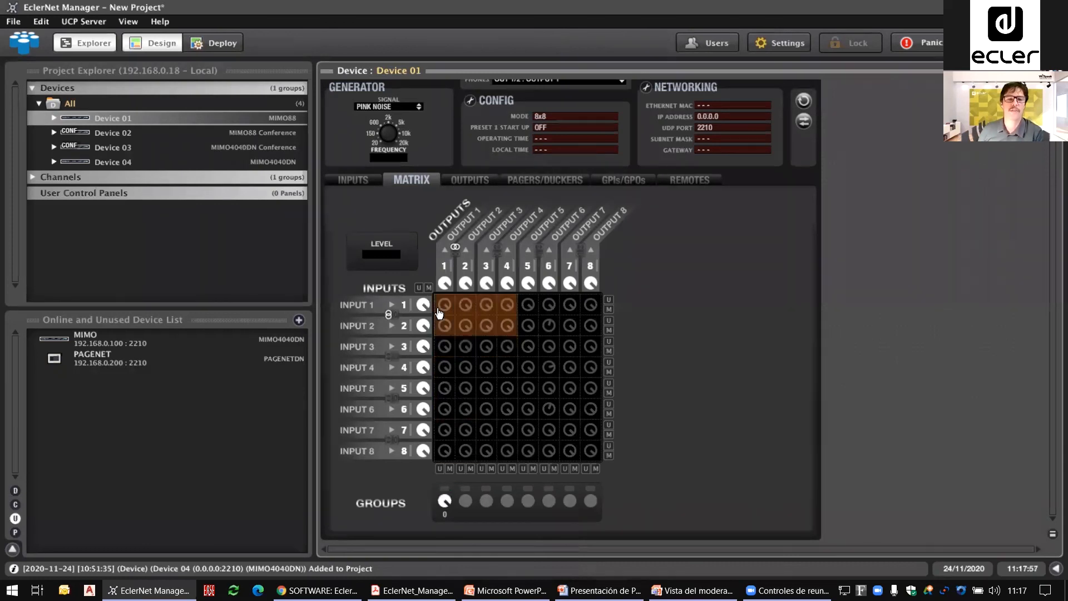
Step: Turn off stereo for channels 1/2 and add Input 7, Output 8 and the input-output cross-points 8-1, 4-3, 6-7 and 2-6 to the first group
click(455, 246)
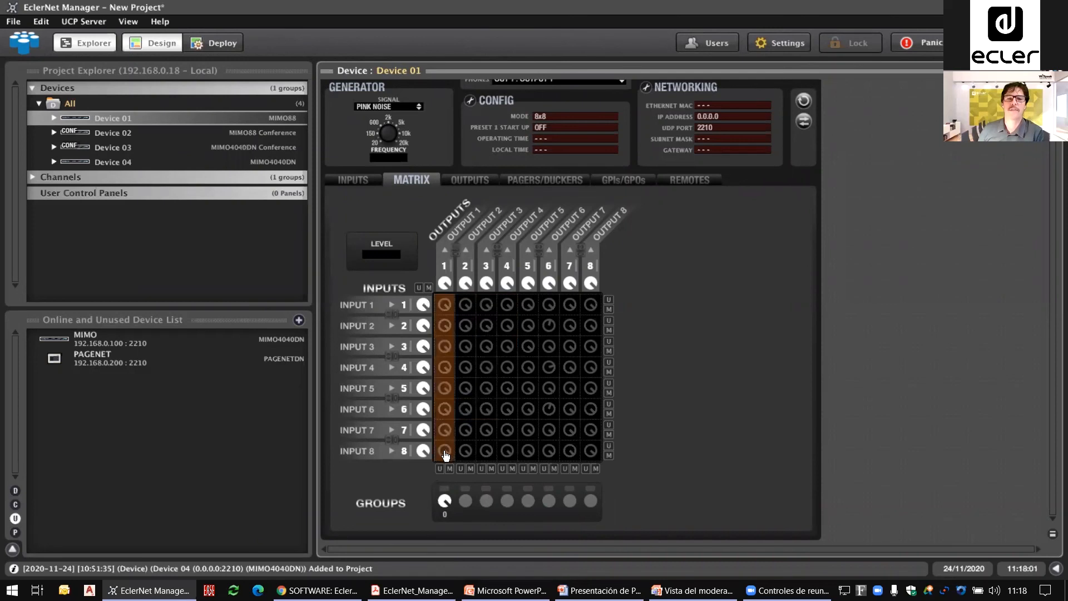
mouse_move(446, 458)
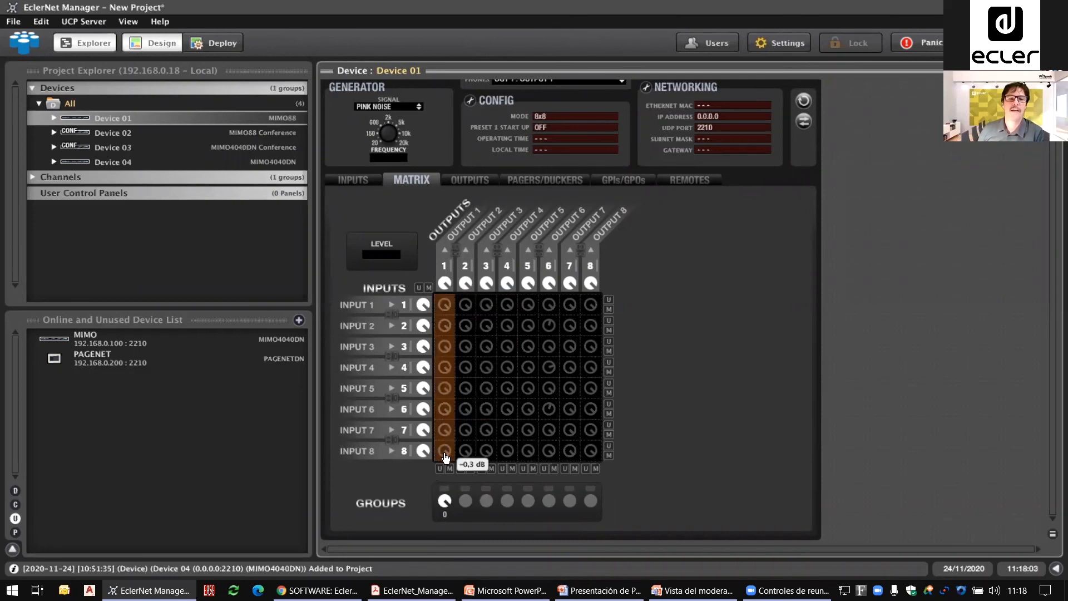
click(445, 456)
click(445, 497)
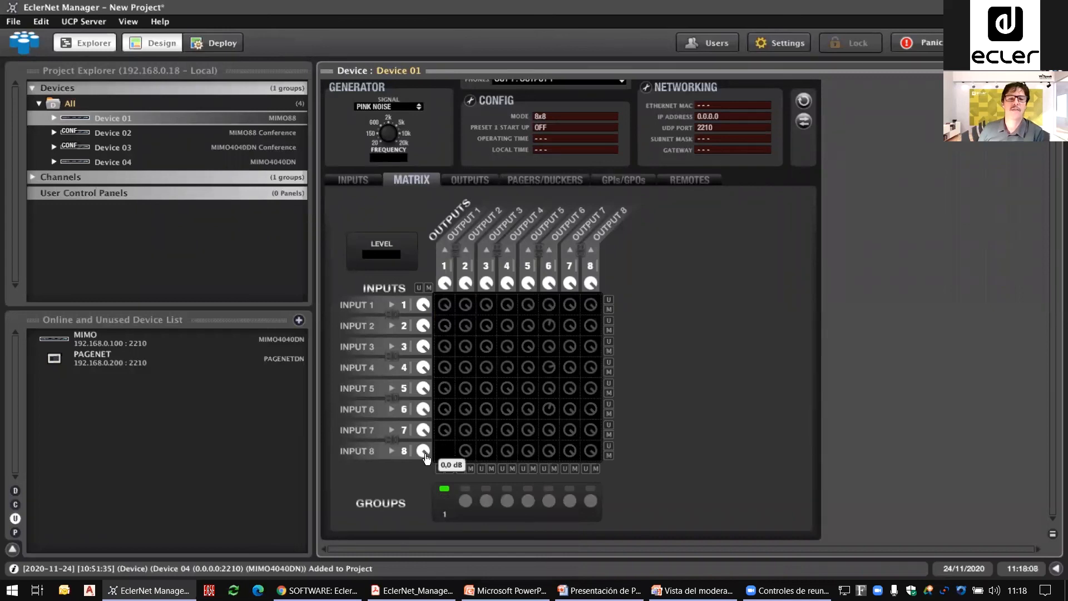
click(423, 430)
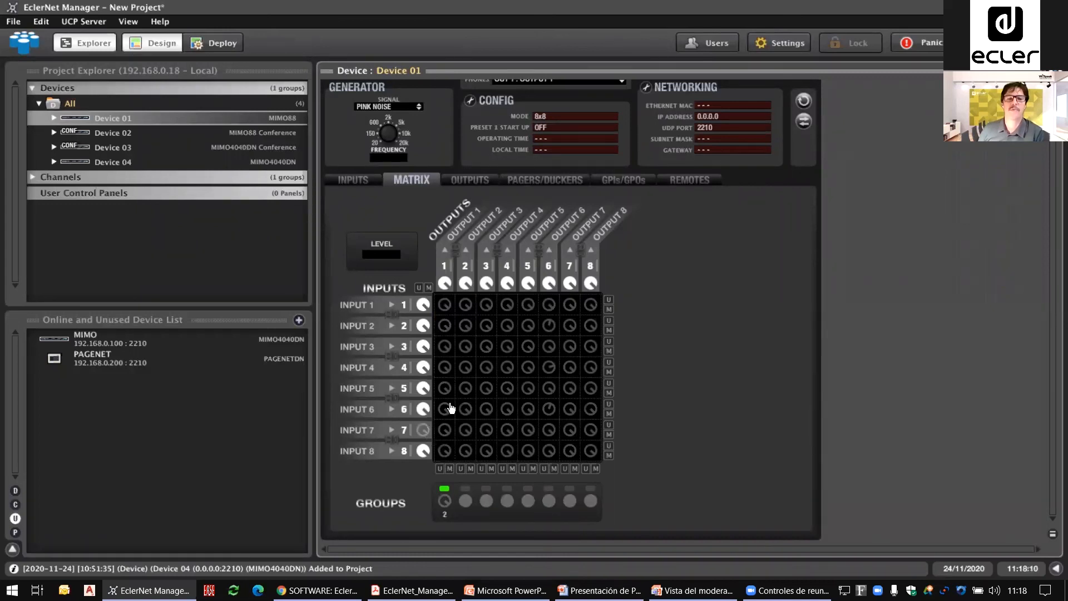
click(486, 367)
click(570, 409)
click(550, 327)
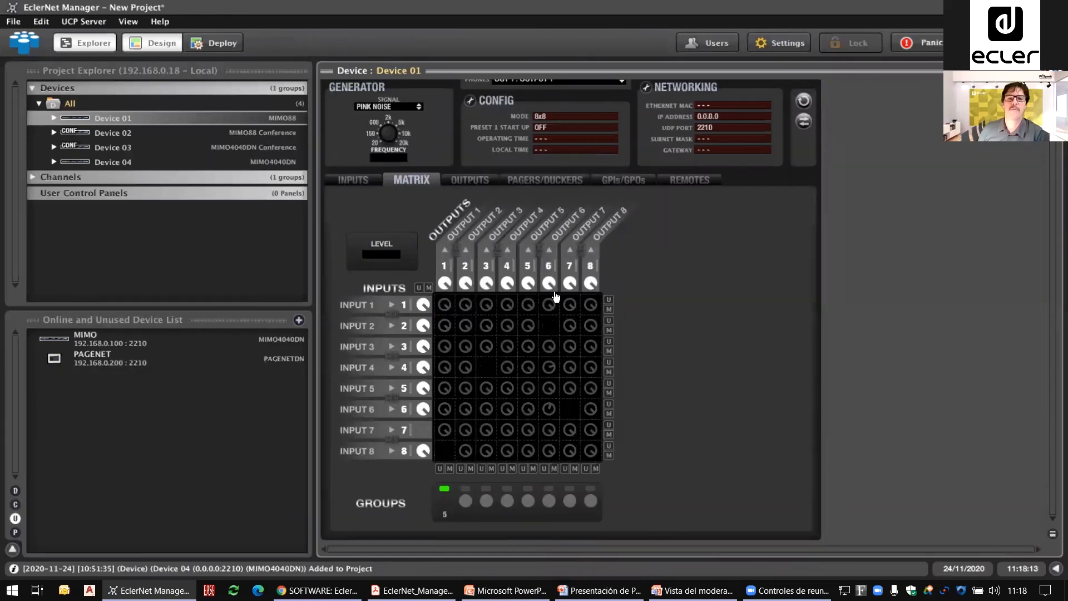
click(591, 284)
click(446, 492)
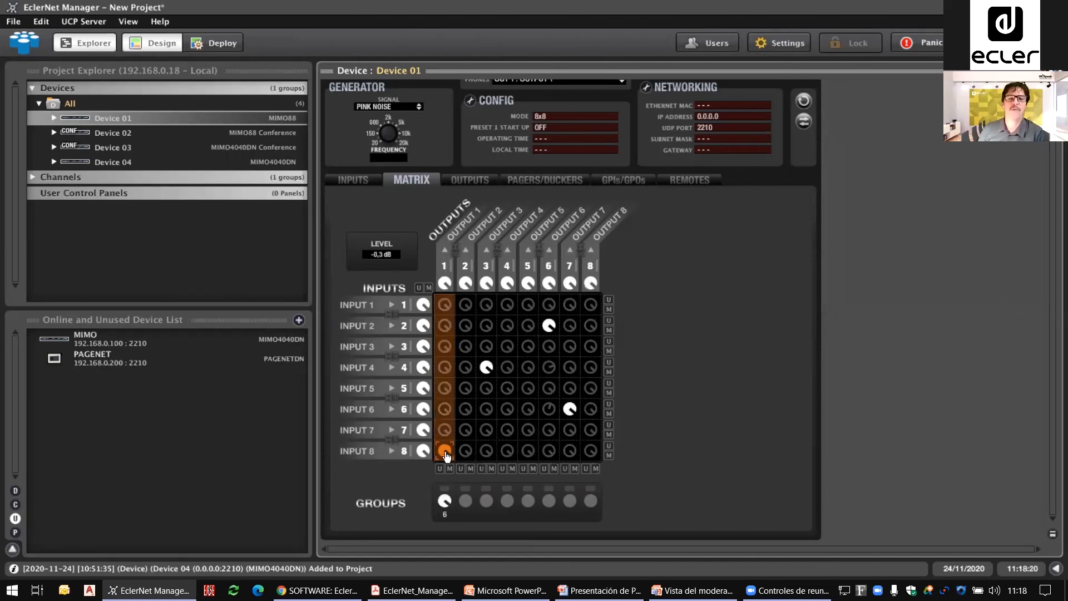
Step: Vary the first group's shared level from its member cross-points and Output 8, lowering it to -19,3 dB and restoring it to 0,0 dB
mouse_move(444, 450)
mouse_down()
mouse_move(445, 480)
mouse_move(444, 459)
mouse_up()
drag(489, 370, 489, 380)
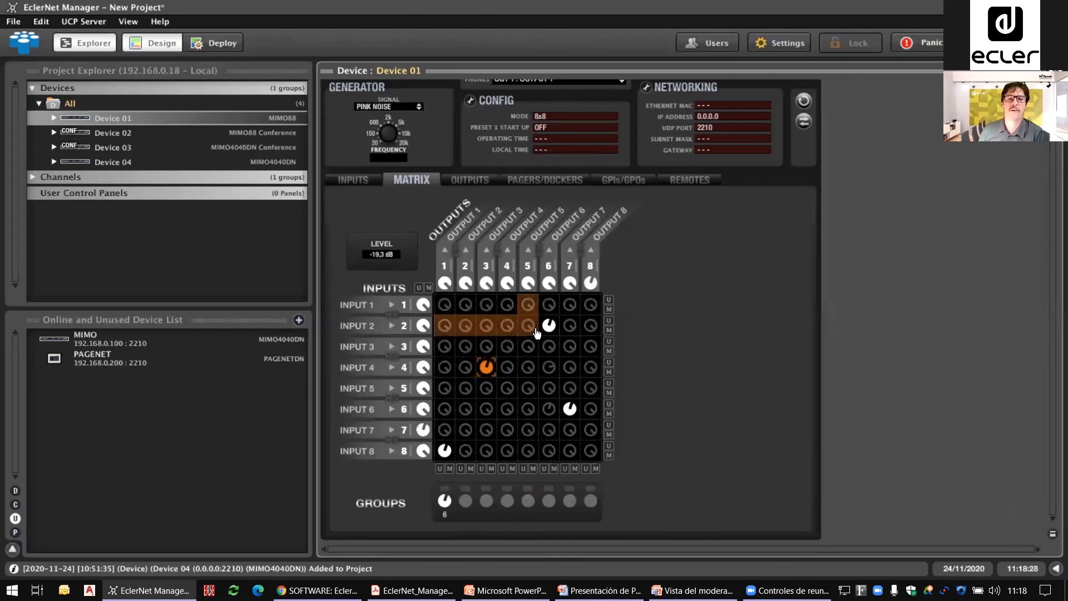
mouse_move(549, 325)
mouse_down()
mouse_move(548, 350)
mouse_move(548, 322)
mouse_up()
click(590, 283)
drag(590, 282, 591, 289)
drag(569, 408, 570, 395)
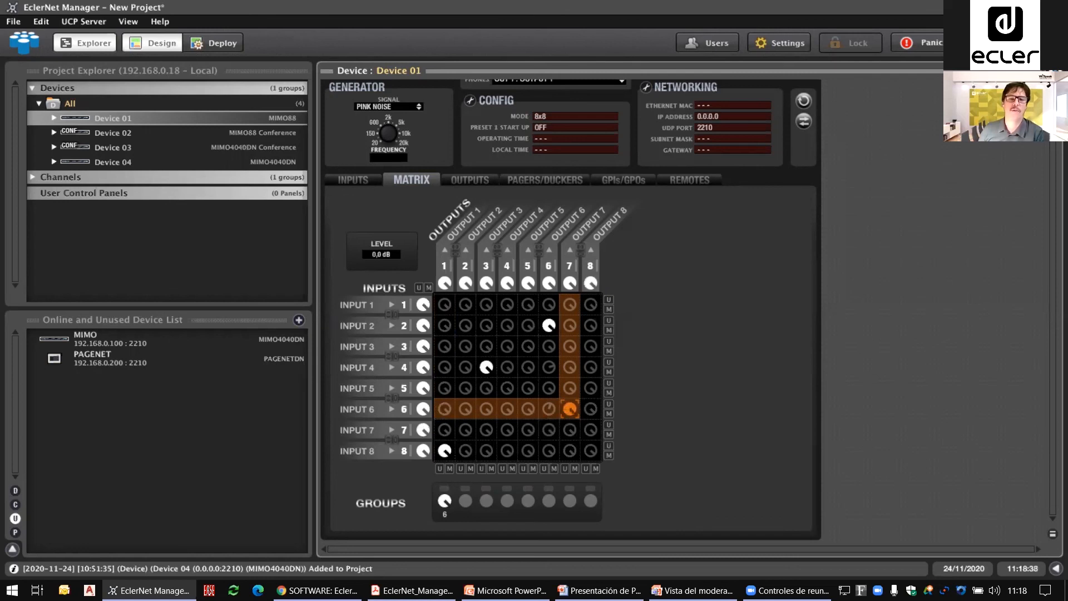
Step: Reset the first group to None and mute all cross-points in the matrix
right_click(445, 494)
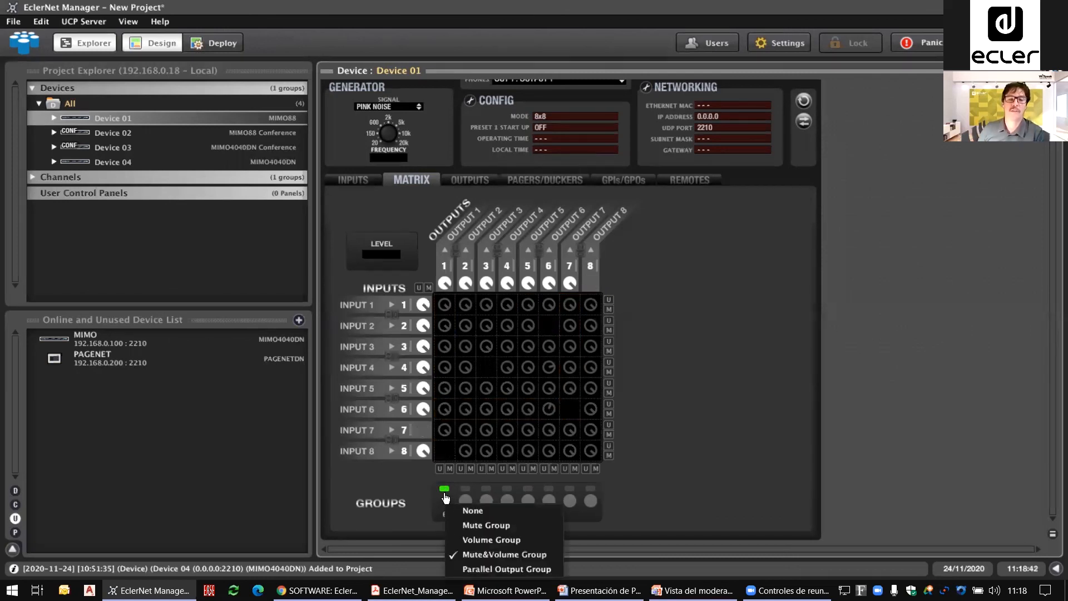
click(461, 512)
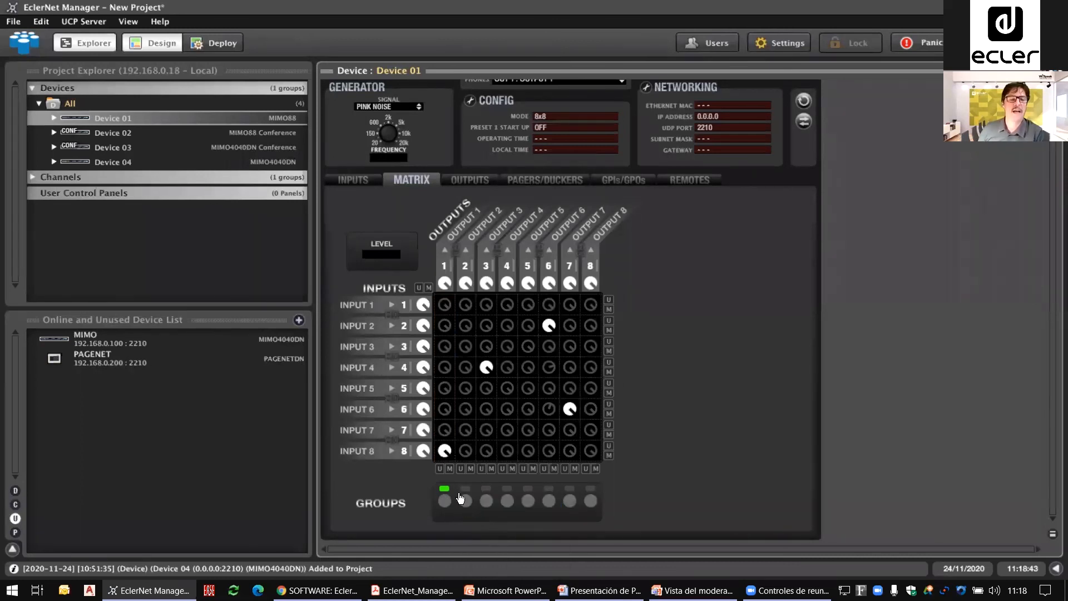
click(428, 288)
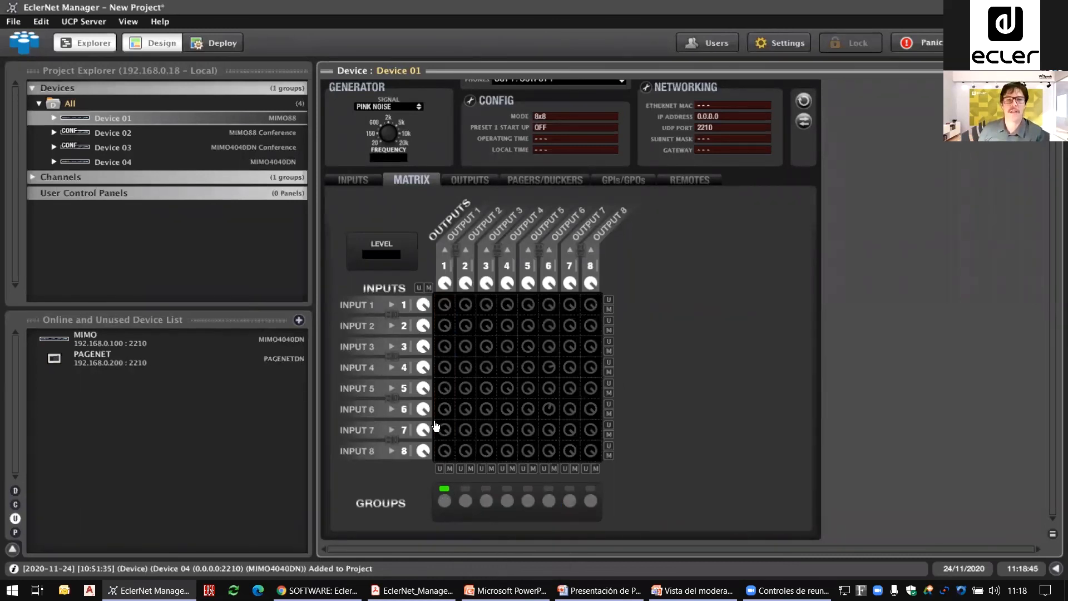
Step: Set the first group to Parallel Output Group and add the Output 1 and Output 8 columns to it
click(444, 494)
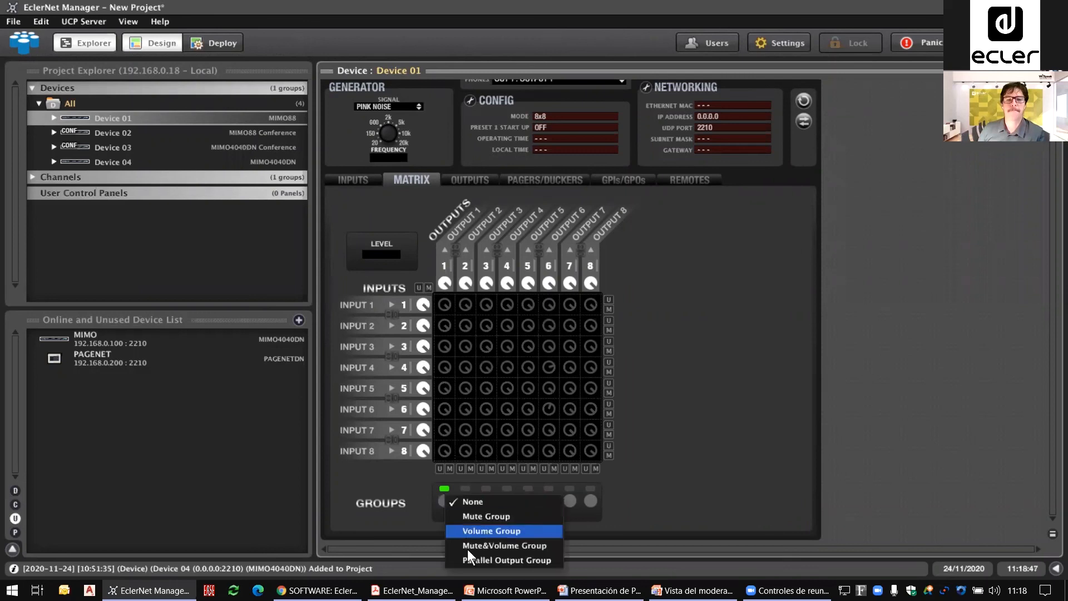
click(467, 560)
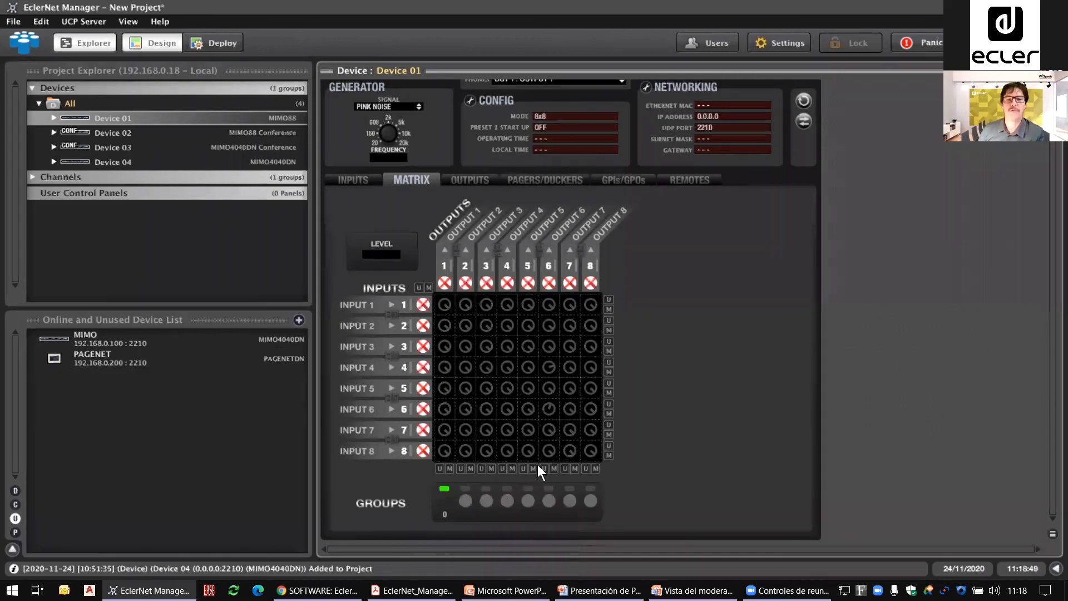
click(446, 388)
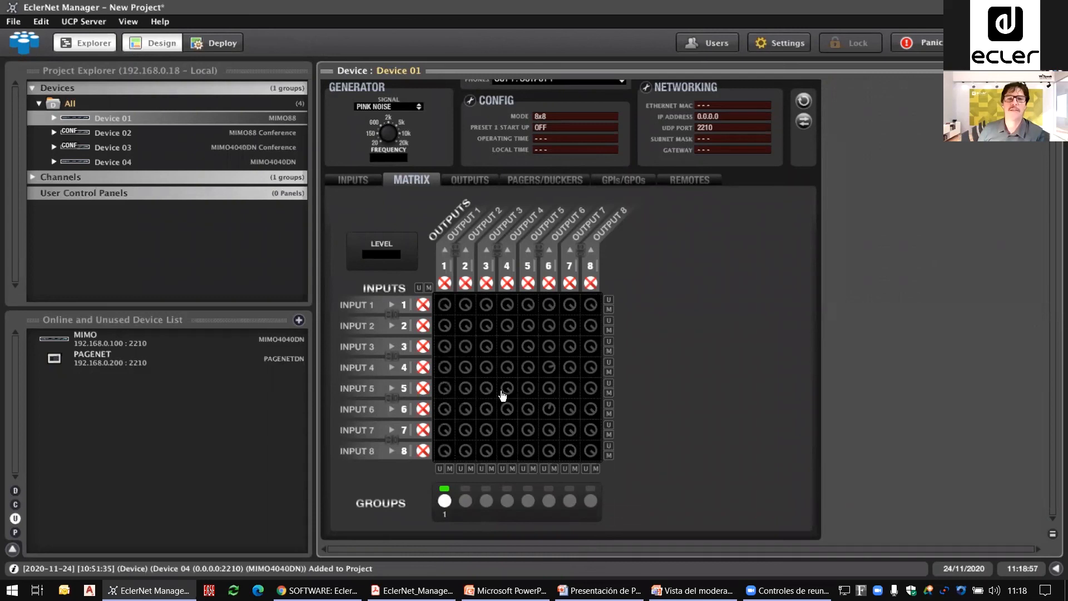
click(591, 304)
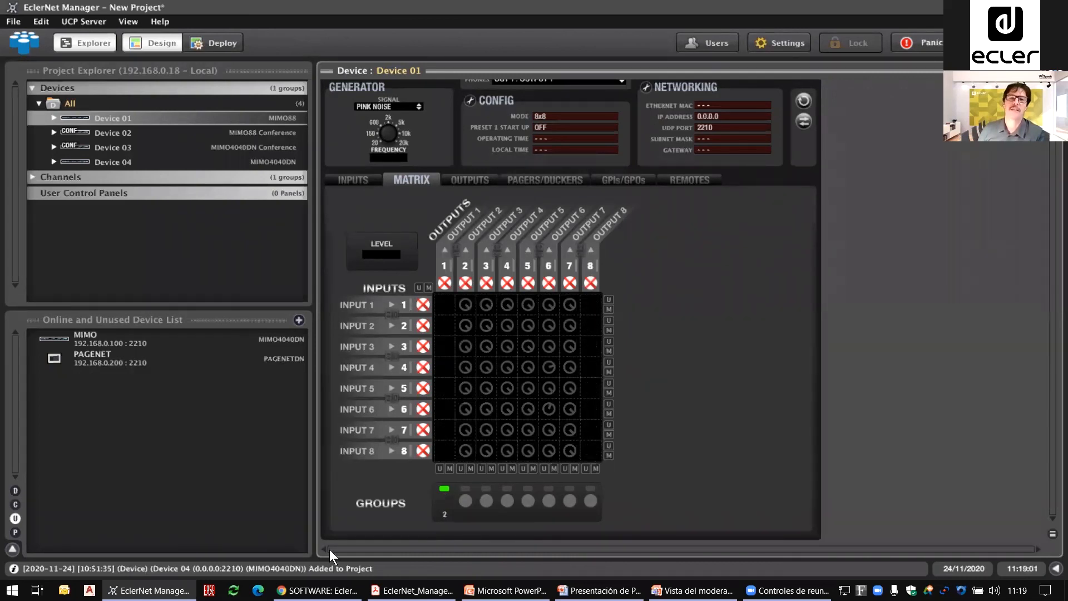
click(444, 490)
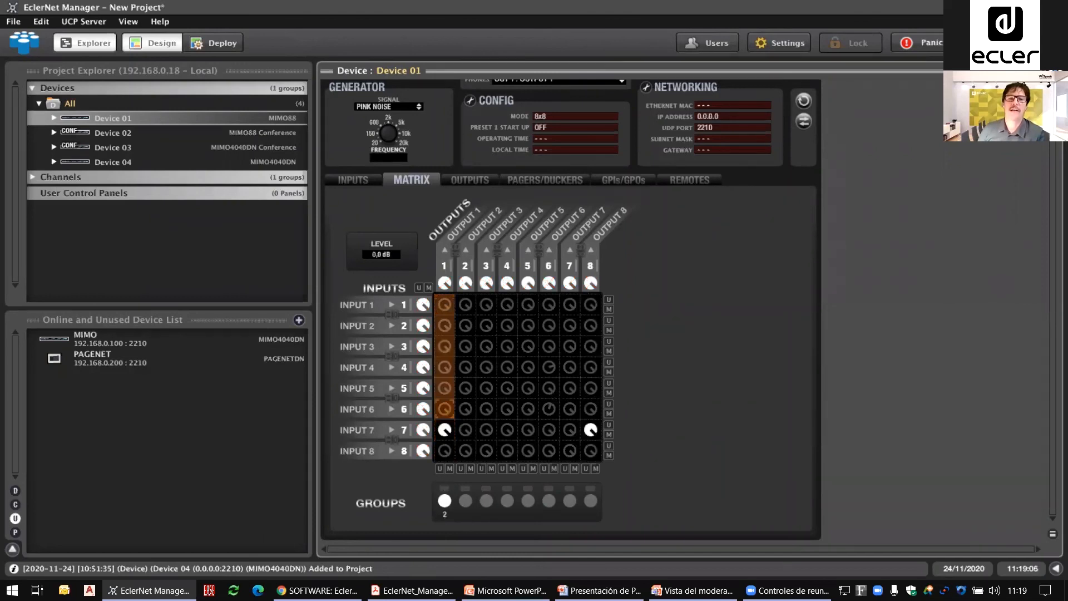
Step: Unmute Inputs 4, 6 and 7 to the grouped Outputs 1 and 8 and lower their levels, with Input 7 at -13,3 dB
double_click(444, 368)
drag(444, 368, 438, 440)
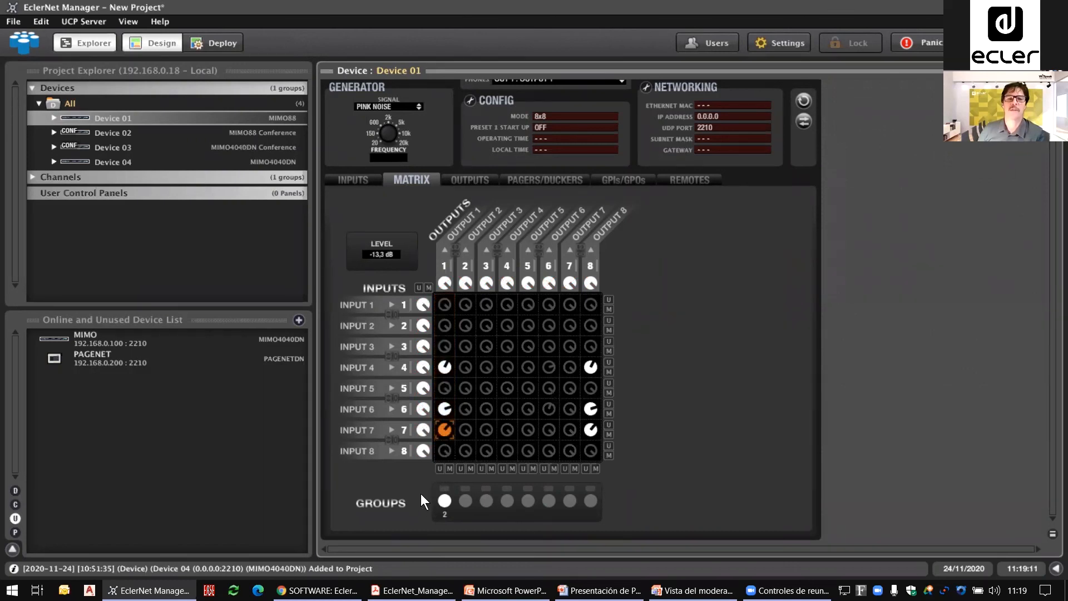
Step: Enable link mode for output channels 1/2 and input channels 1/2 and 3/4, and unmute linked Inputs 1/2 to the outputs at 0,0 dB
click(455, 250)
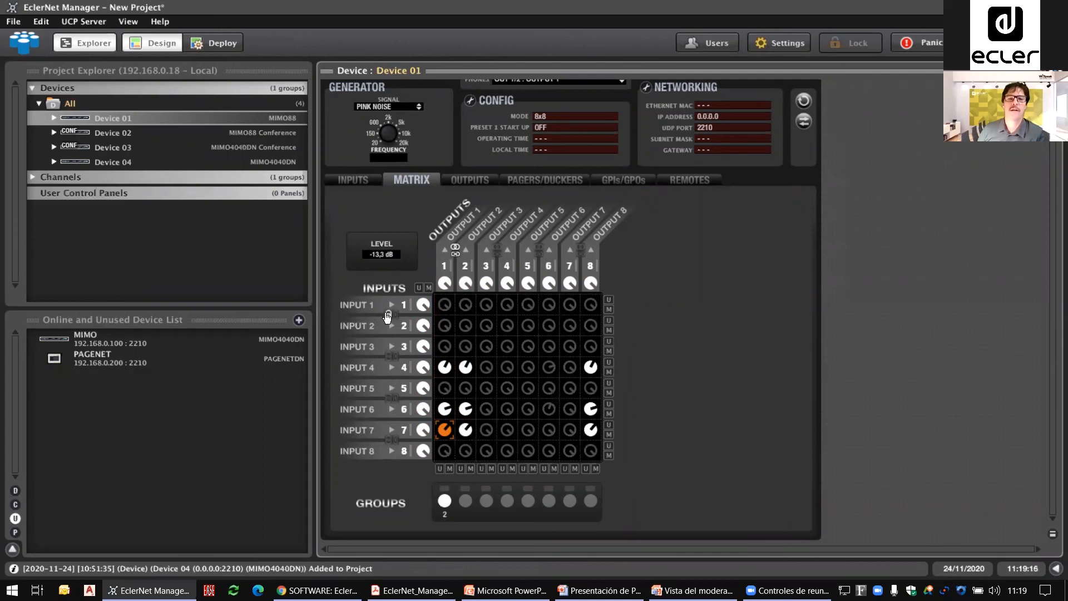
click(392, 316)
click(389, 358)
click(445, 304)
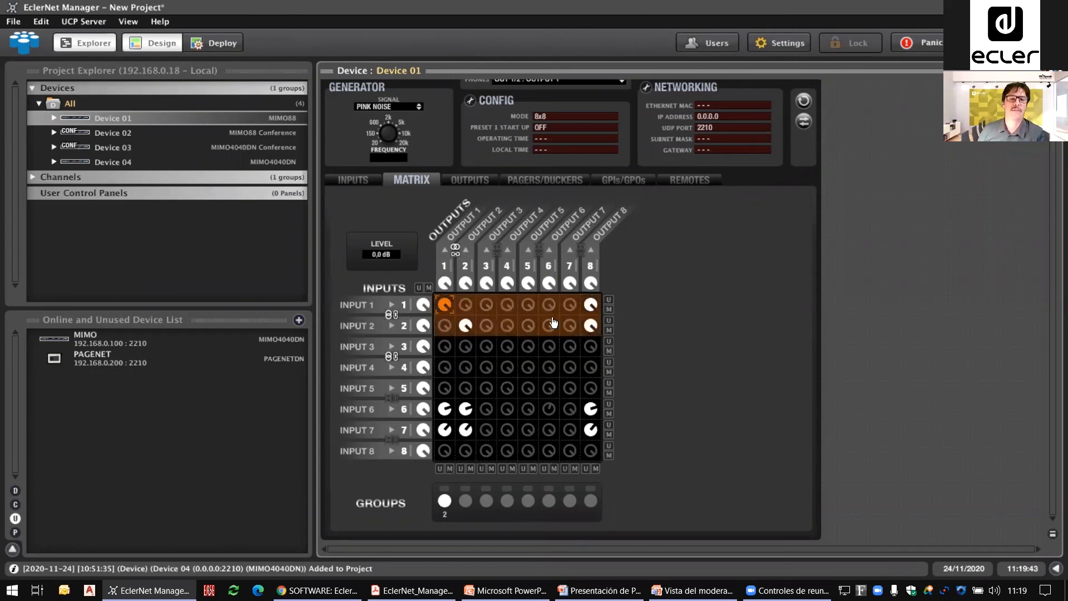
mouse_move(444, 306)
mouse_down()
mouse_move(444, 323)
mouse_move(443, 306)
mouse_up()
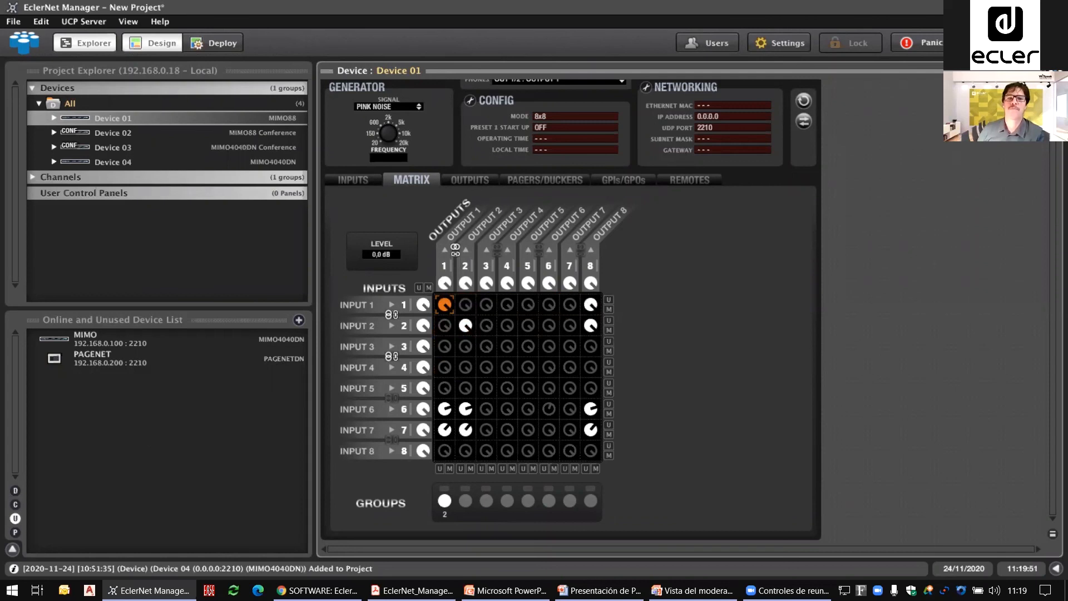
Step: Switch to the presentation and advance the Groups slide to the note on combined rooms and subwoofers
key(alt+Tab)
click(349, 305)
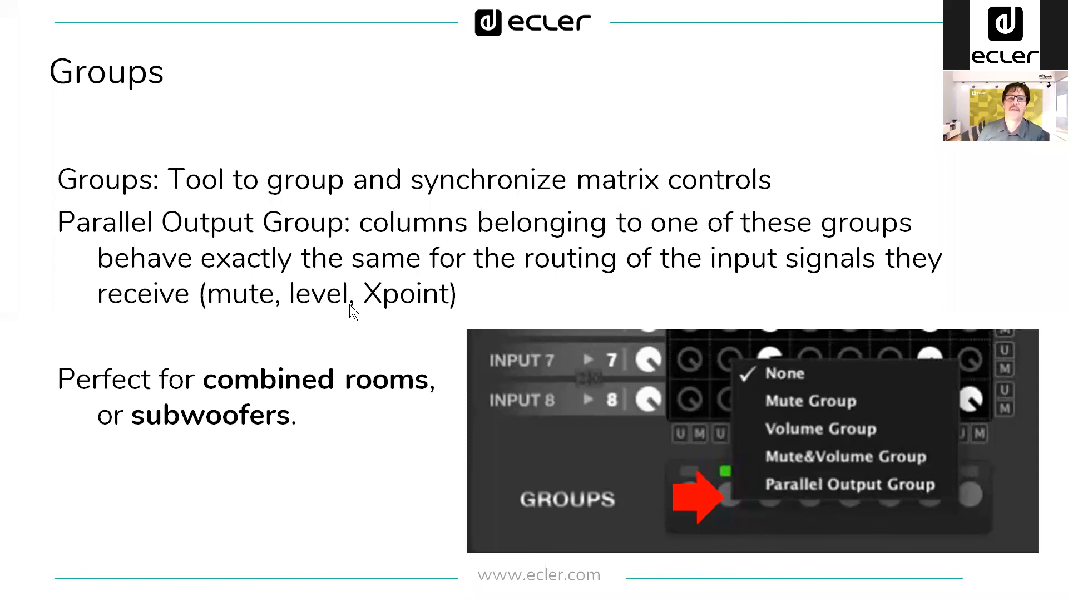